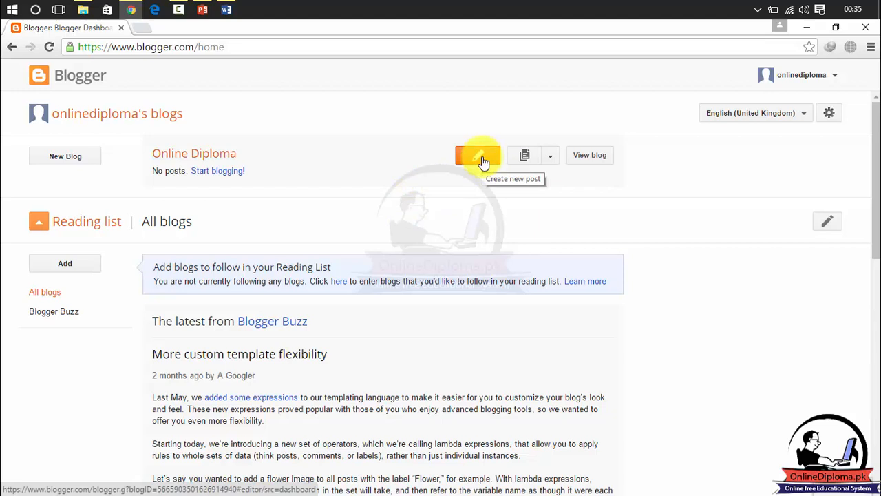
# Step: Start a new post in the Online Diploma blog
pyautogui.click(557, 163)
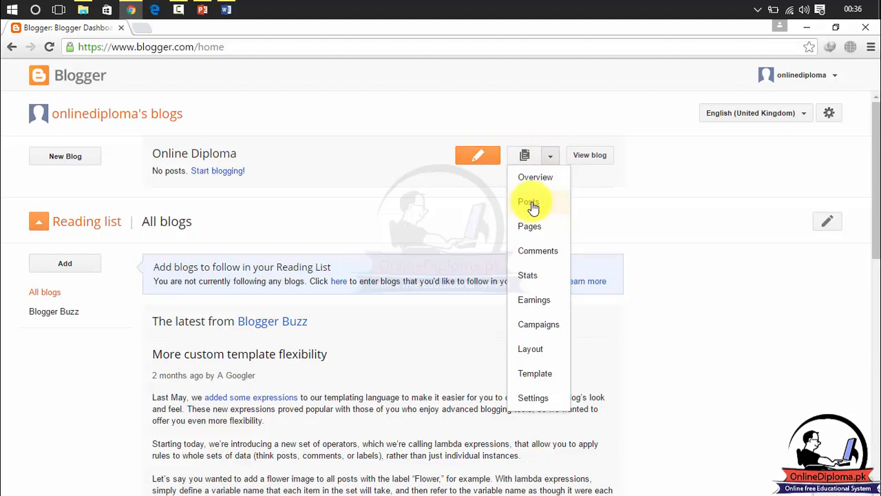
pyautogui.click(408, 116)
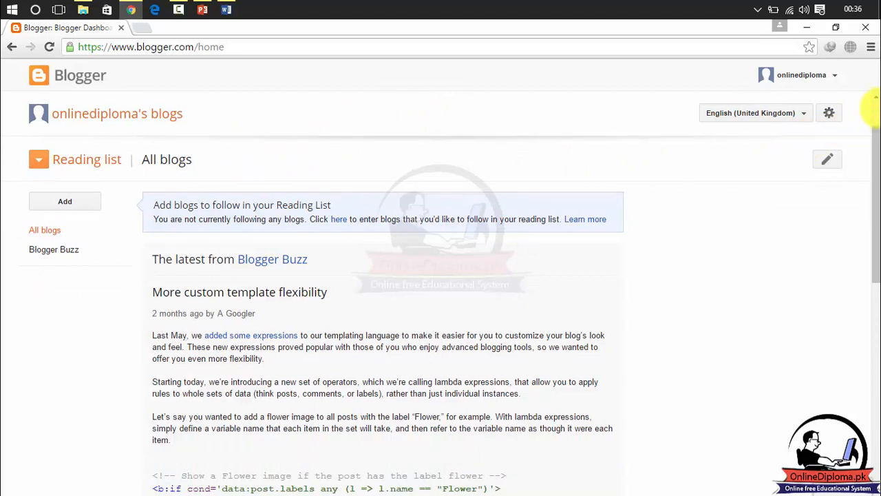
pyautogui.click(220, 172)
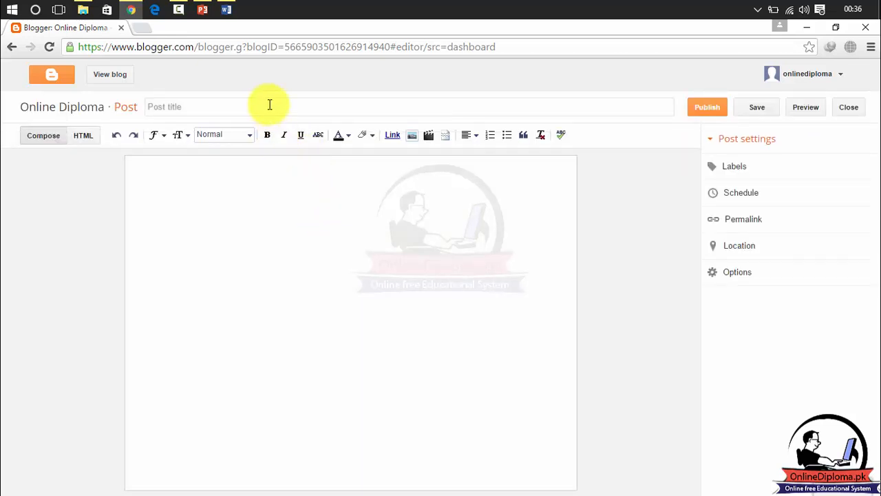
# Step: Enter "Computer Post" as the post title and place the cursor in the post body
pyautogui.click(270, 105)
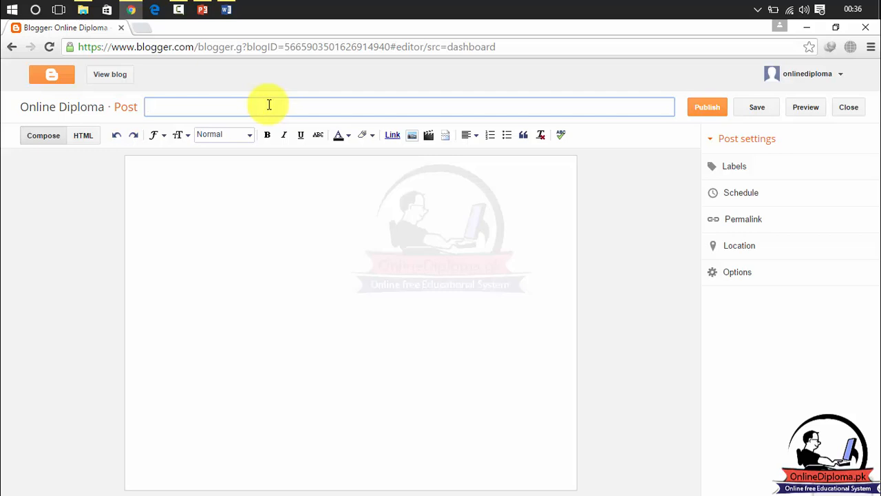
pyautogui.write('Computer Post')
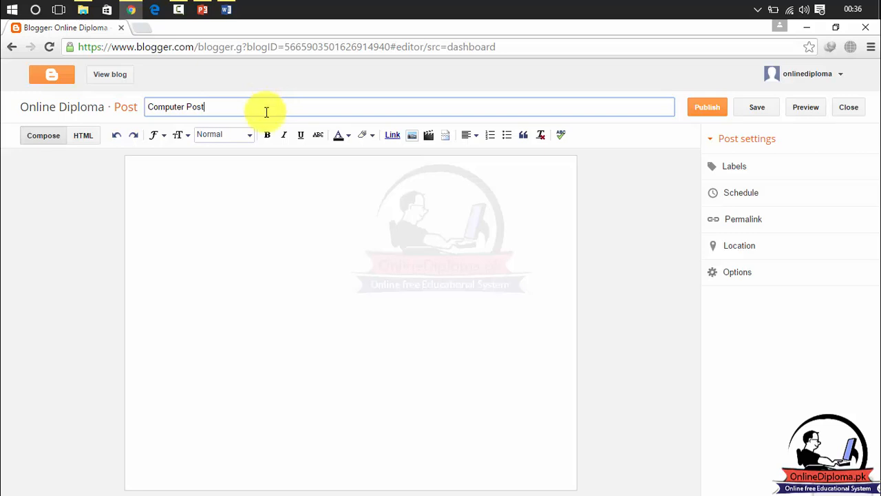
pyautogui.click(250, 197)
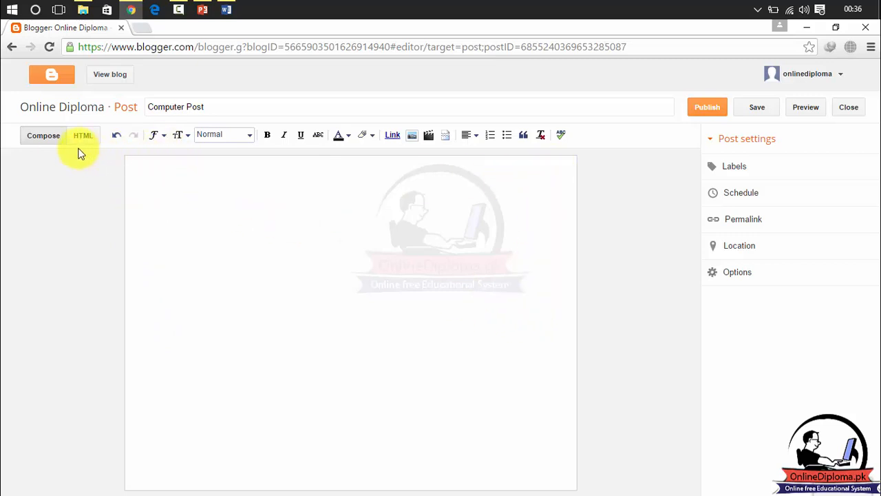
# Step: Write <h1> Computer post </h1> in the post's HTML source and check the heading and its paragraph format in Compose view
pyautogui.click(40, 133)
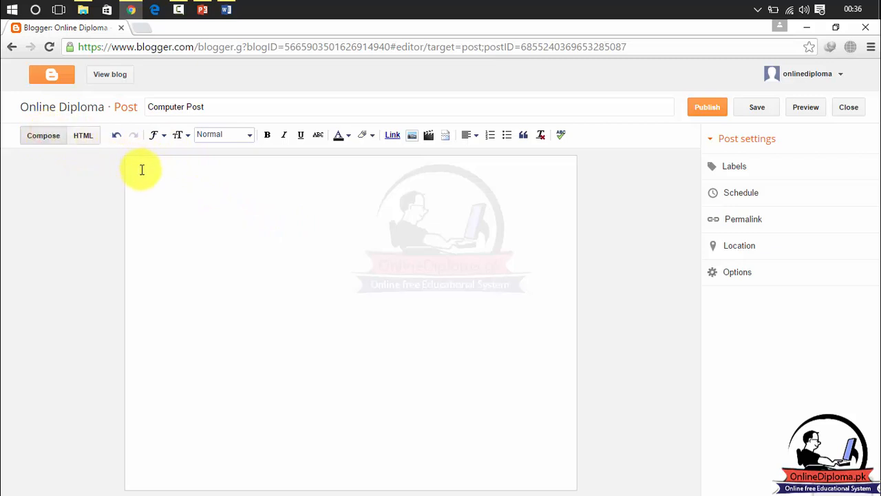
pyautogui.click(169, 182)
pyautogui.click(83, 137)
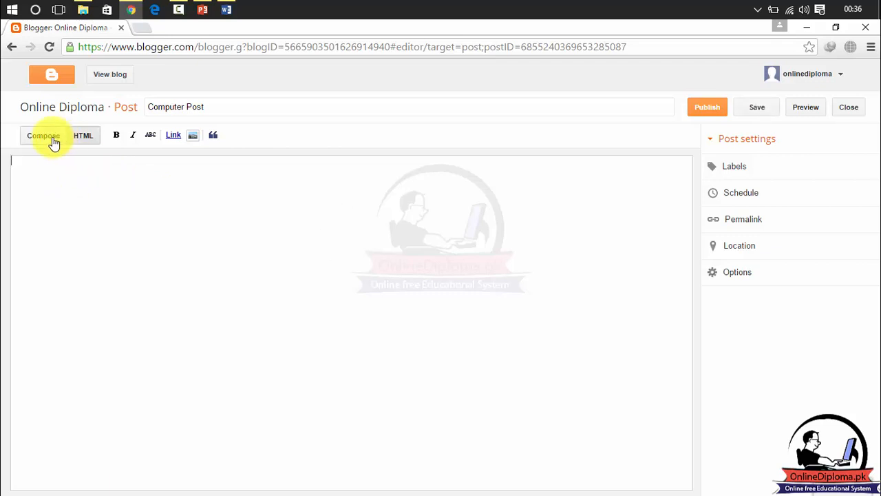
pyautogui.click(83, 198)
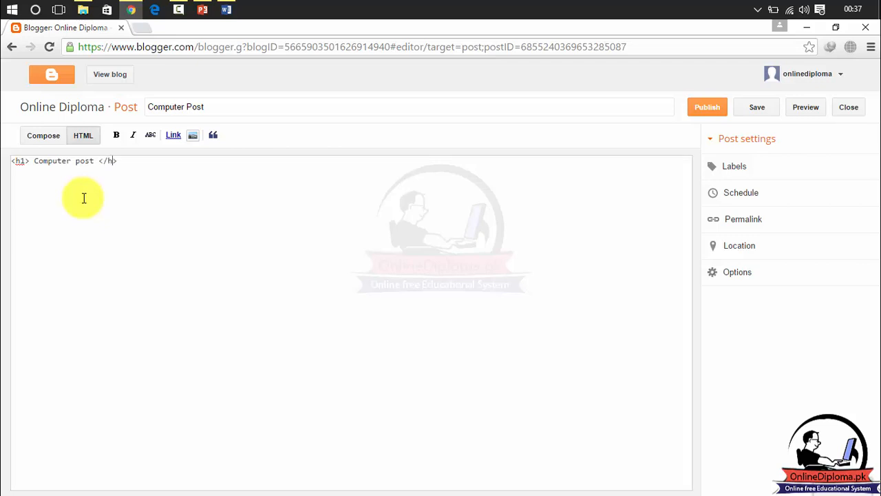
pyautogui.click(41, 137)
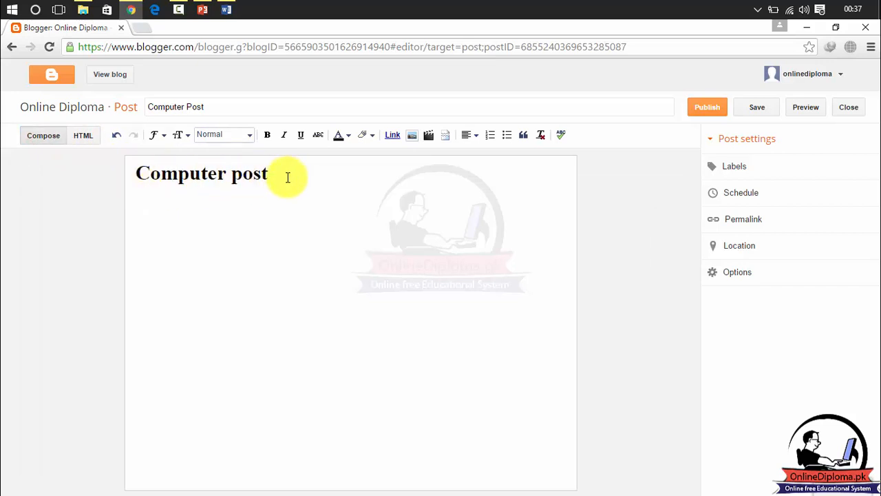
pyautogui.click(248, 135)
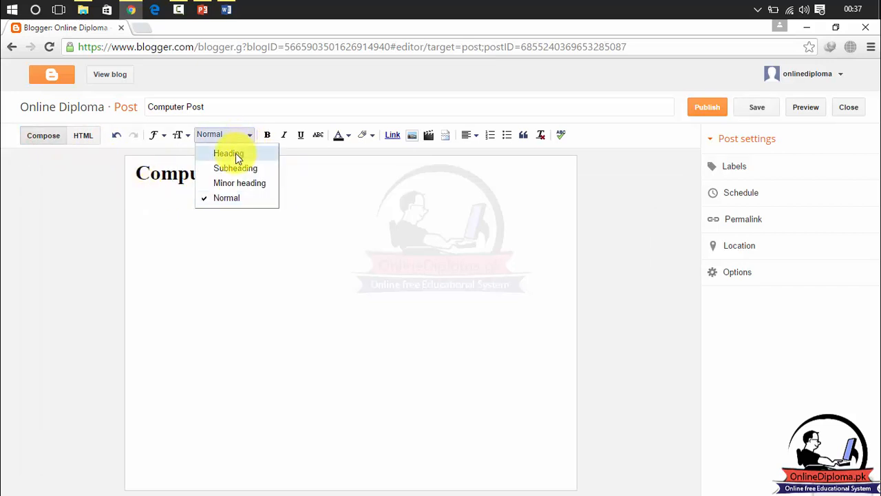
pyautogui.click(216, 240)
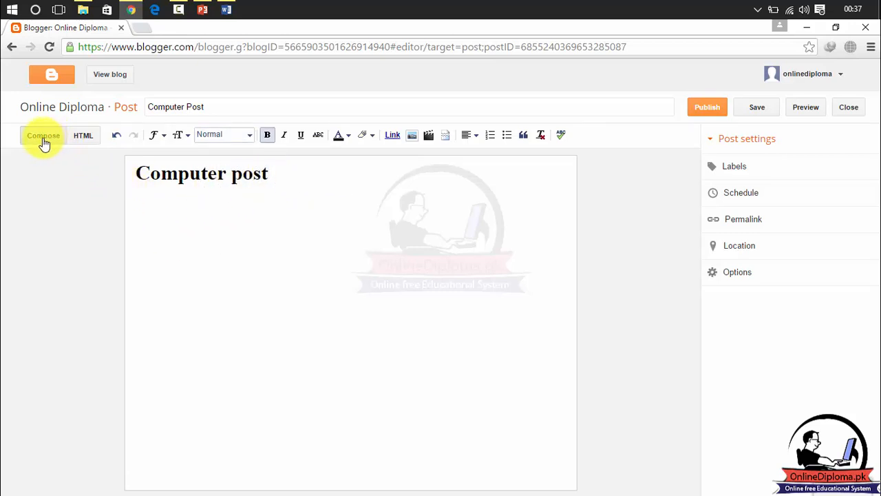
# Step: Delete the h1 heading code from the post's HTML source and return to the empty body in Compose view
pyautogui.click(84, 137)
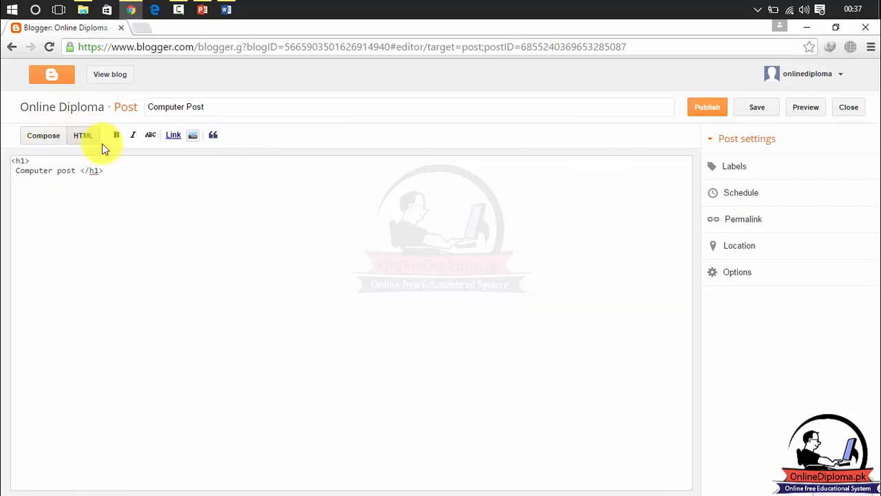
pyautogui.click(110, 171)
pyautogui.moveTo(110, 171); pyautogui.dragTo(4, 164)
pyautogui.press('Delete')
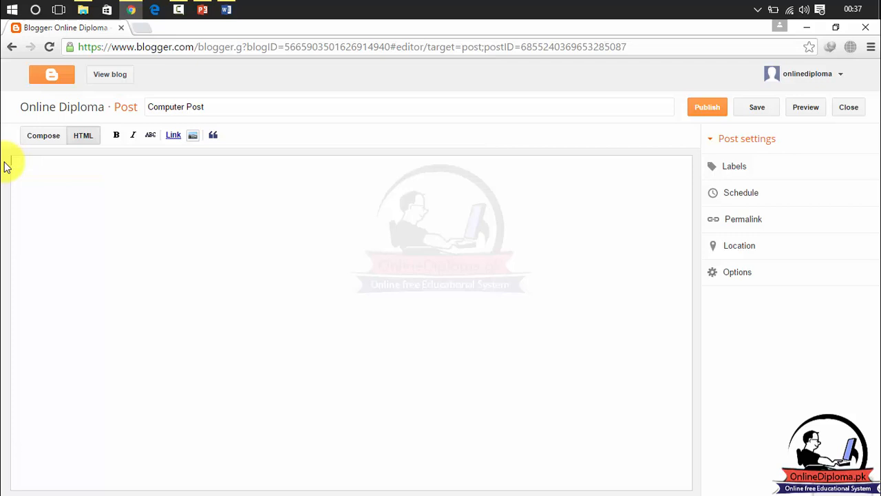
pyautogui.click(39, 140)
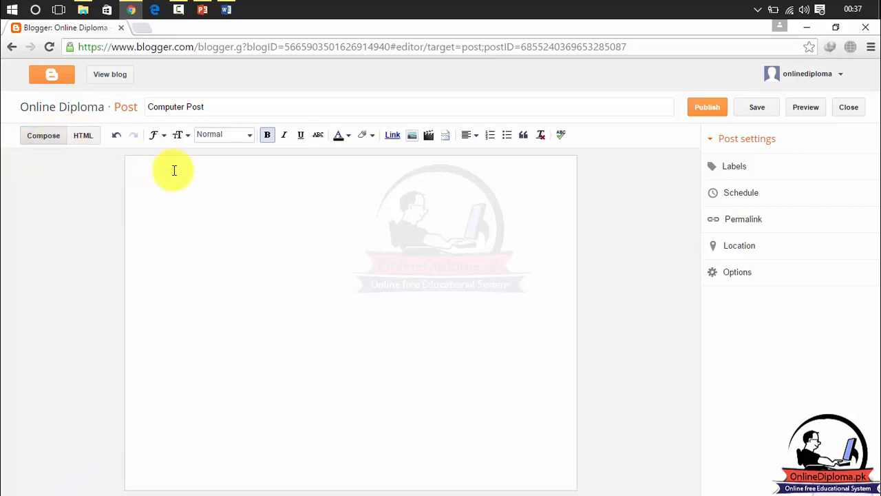
pyautogui.click(171, 170)
pyautogui.click(43, 137)
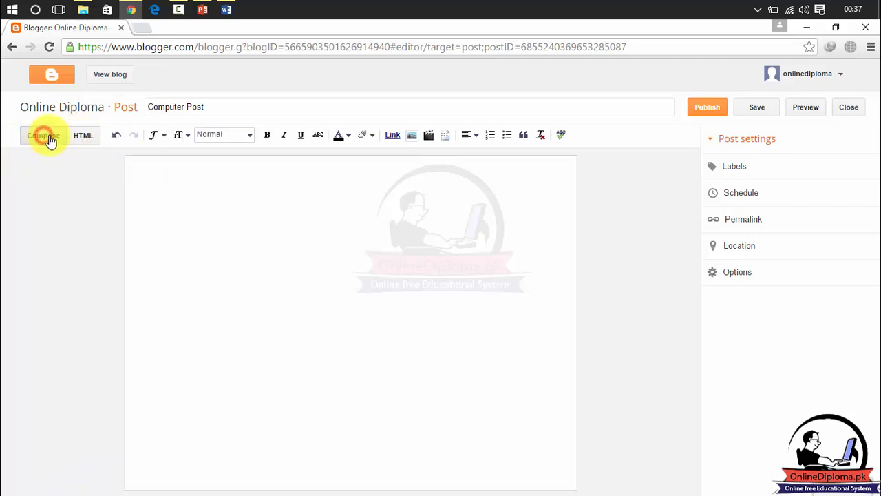
pyautogui.click(143, 180)
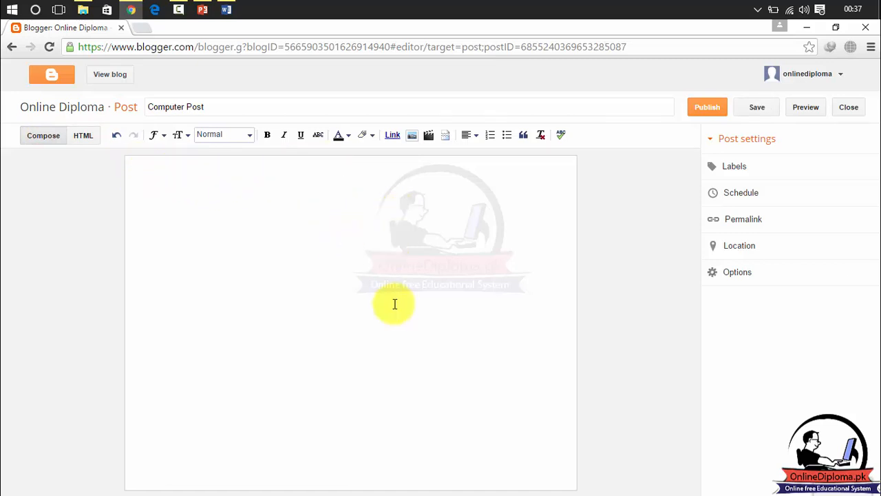
# Step: Copy the entire computer POST article from the open Word document and paste it into the blog post body in Chrome
pyautogui.click(228, 9)
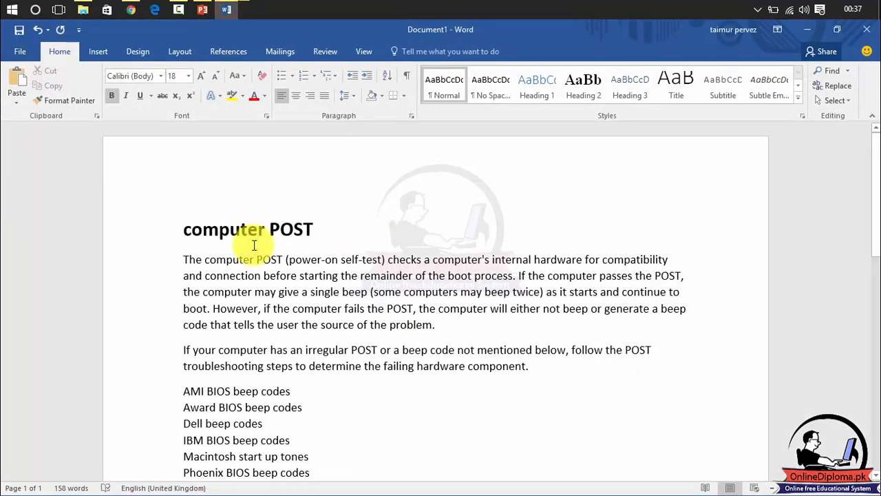
pyautogui.hotkey('ctrl', 'a')
pyautogui.hotkey('ctrl', 'c')
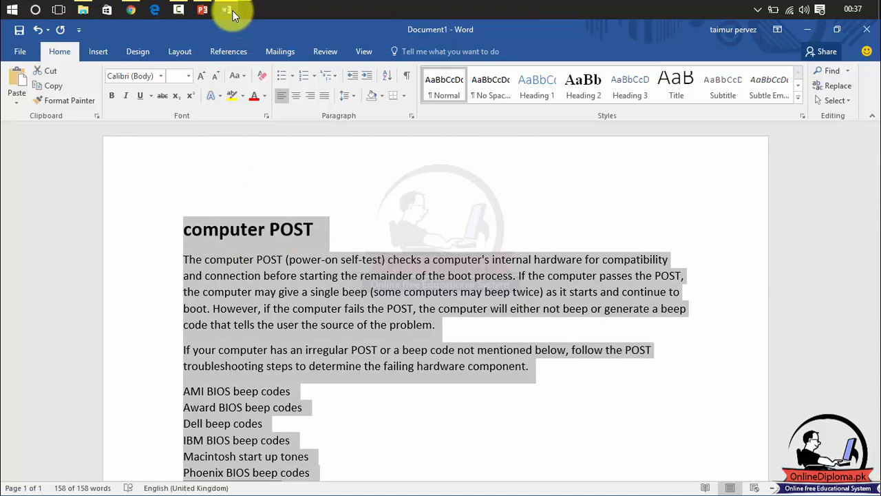
pyautogui.moveTo(229, 6)
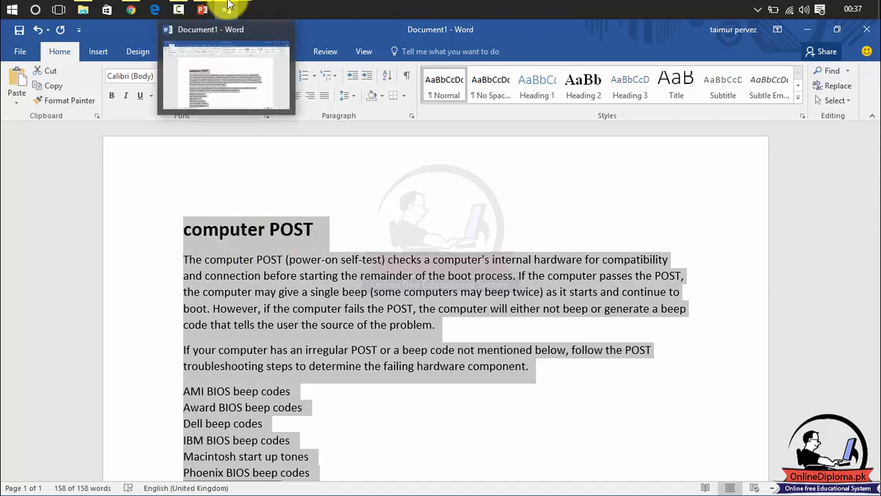
pyautogui.click(131, 10)
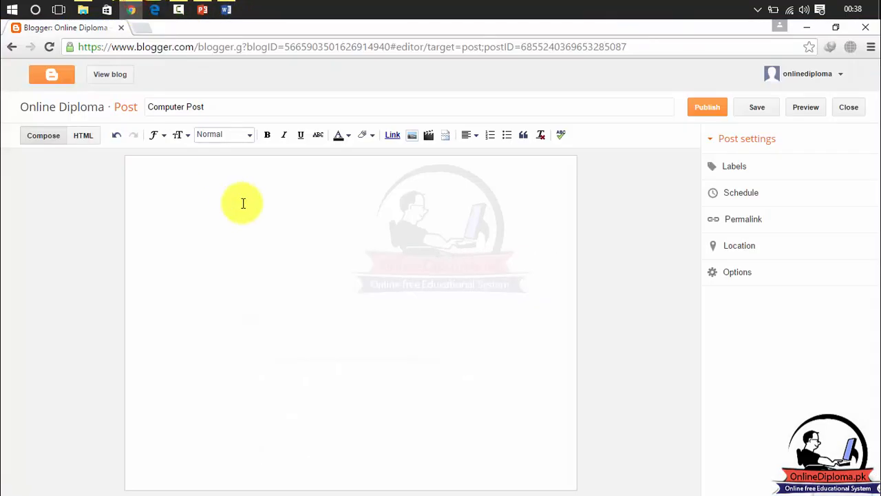
pyautogui.hotkey('ctrl', 'v')
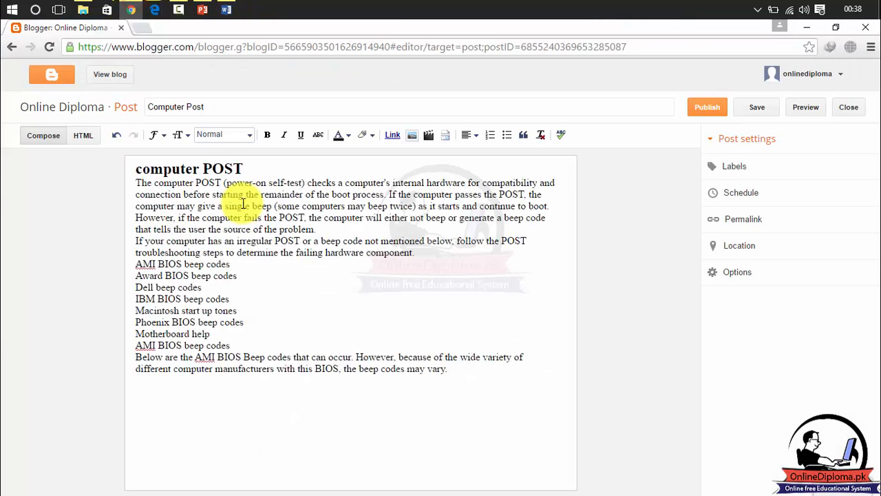
# Step: Insert a blank line below the article's heading and capitalise its first letter so it reads "Computer POST"
pyautogui.click(137, 181)
pyautogui.press('Return')
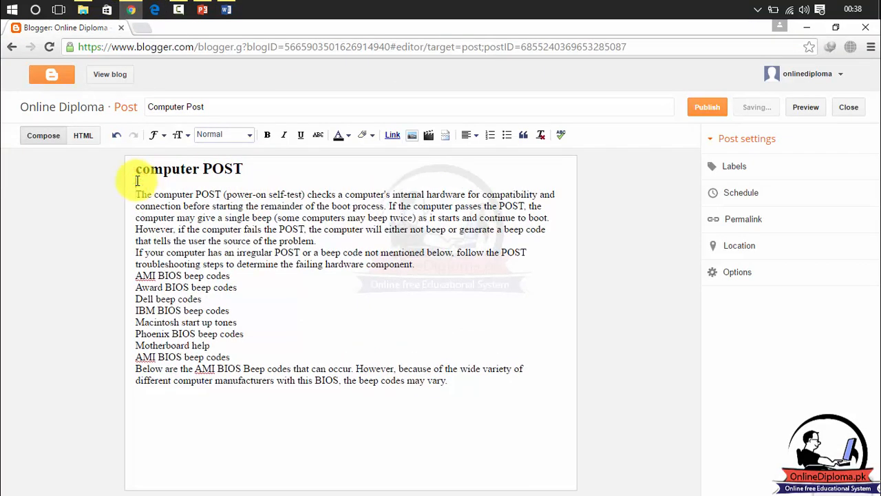
pyautogui.click(135, 171)
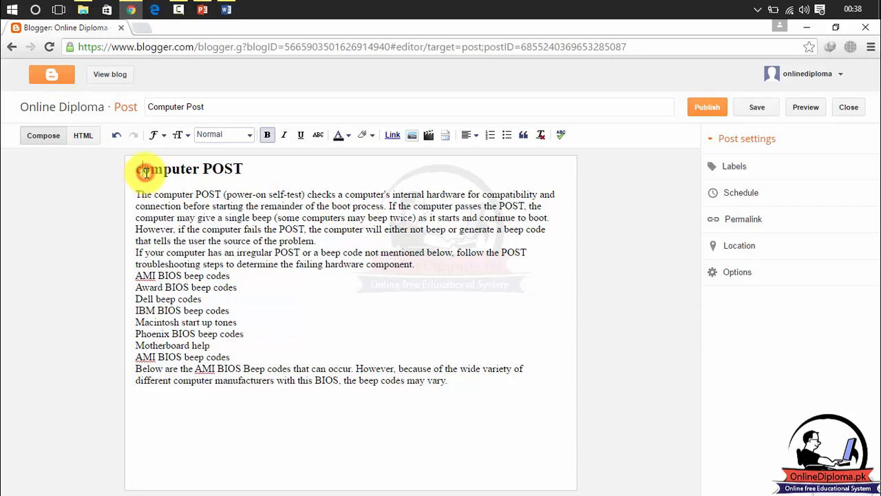
pyautogui.press('Delete')
pyautogui.write('C')
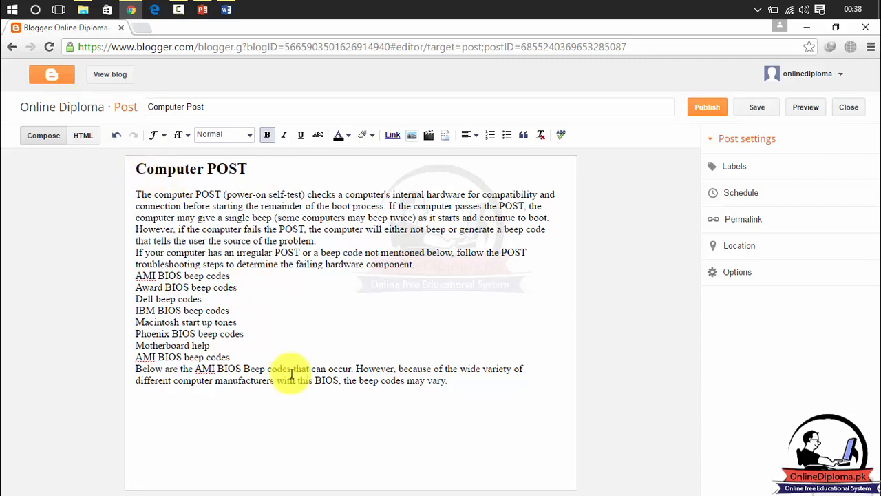
pyautogui.click(275, 413)
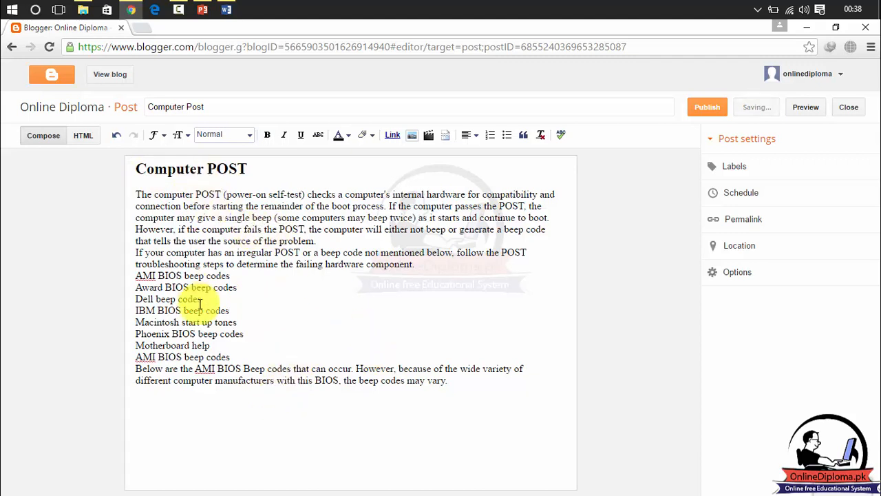
# Step: Replace the post title with "First post"
pyautogui.tripleClick(208, 105)
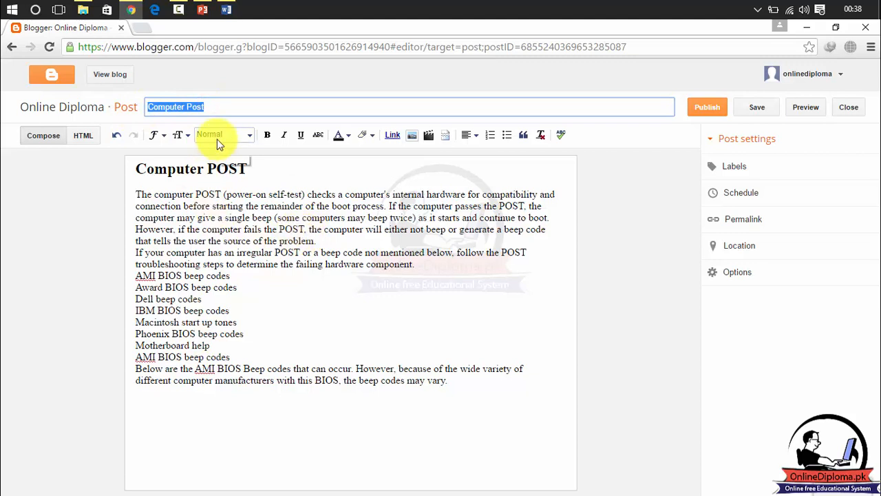
pyautogui.write('First post')
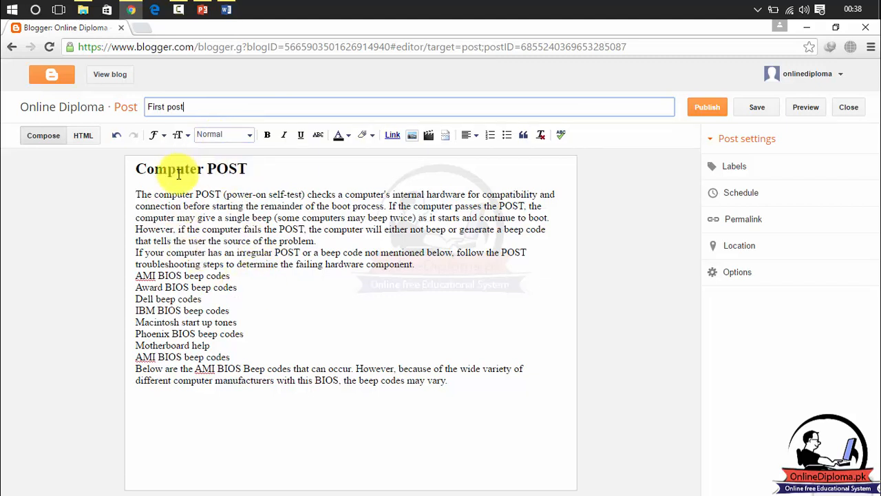
# Step: Undo the heading's capitalisation, the blank line and the pasted article in the post body
pyautogui.click(118, 136)
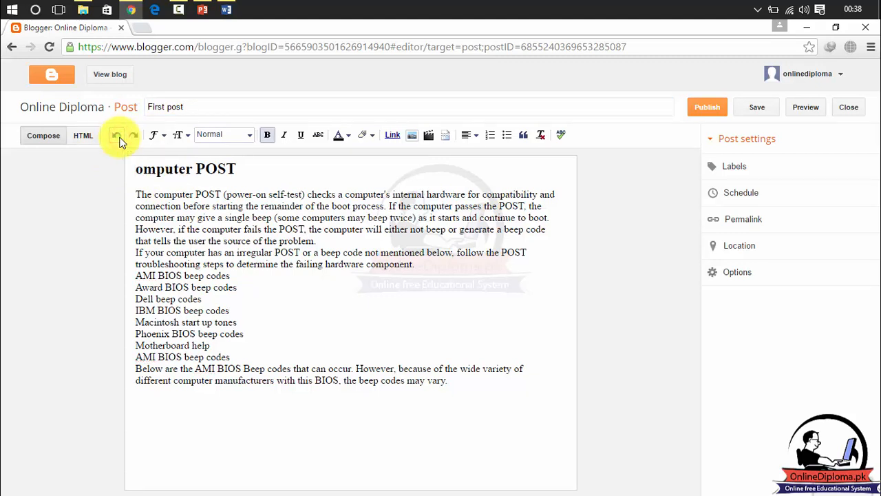
pyautogui.click(139, 172)
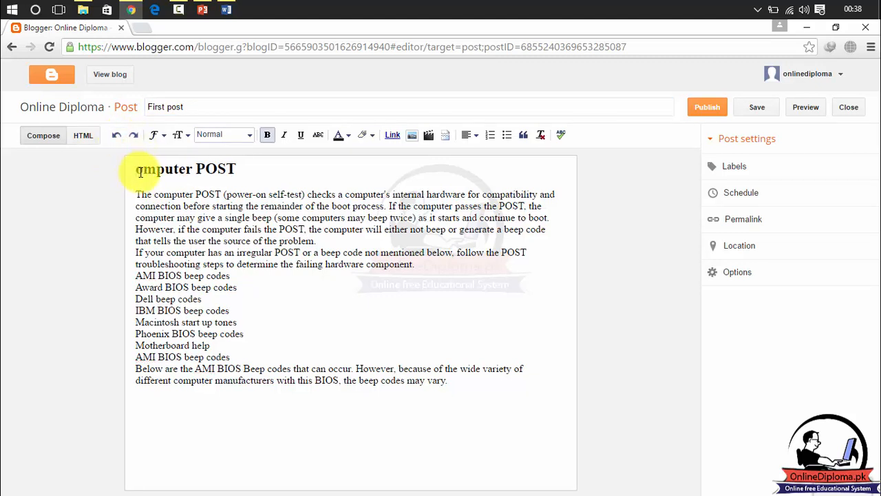
pyautogui.click(115, 135)
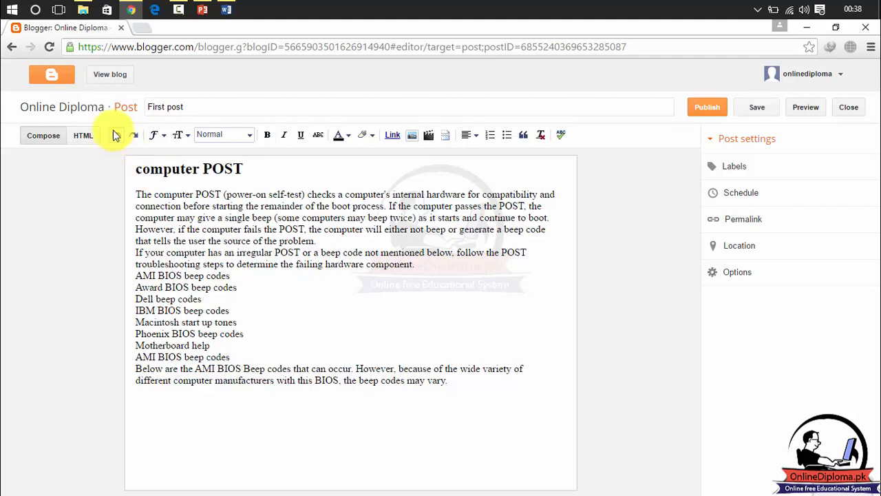
pyautogui.click(115, 135)
pyautogui.click(115, 135)
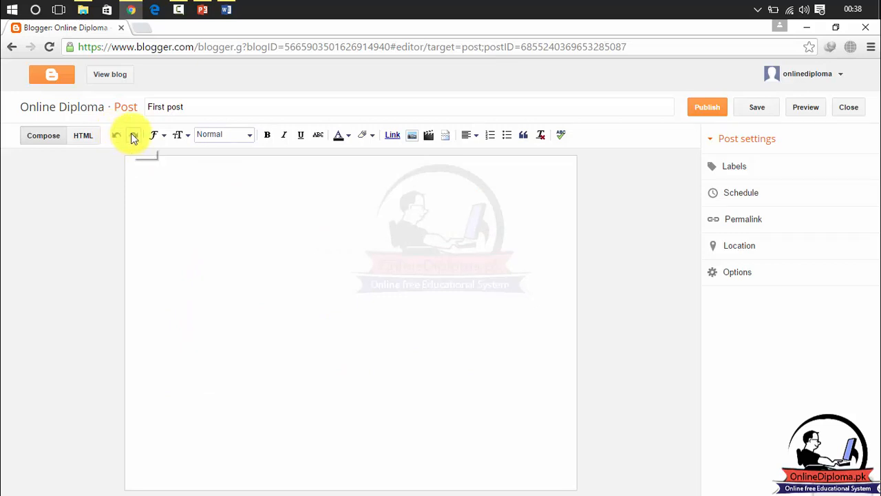
# Step: Redo the pasted article, the blank line and the capitalised "Computer POST" heading
pyautogui.click(134, 136)
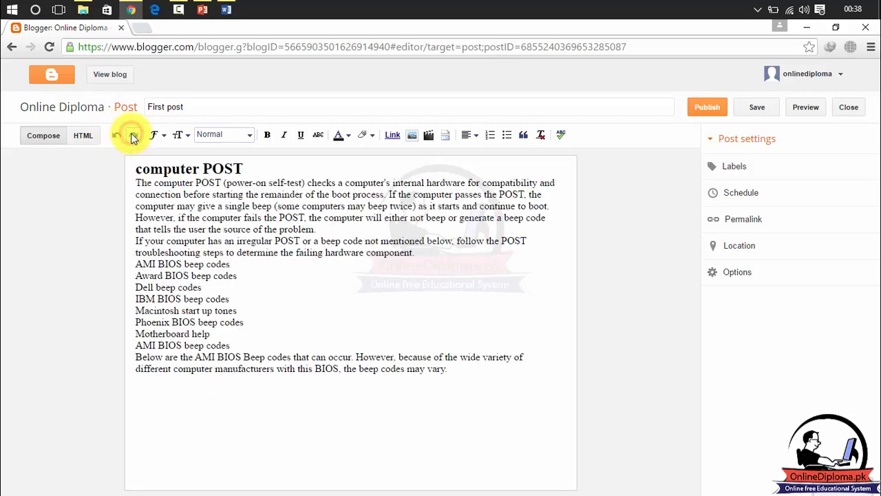
pyautogui.click(134, 136)
pyautogui.click(133, 136)
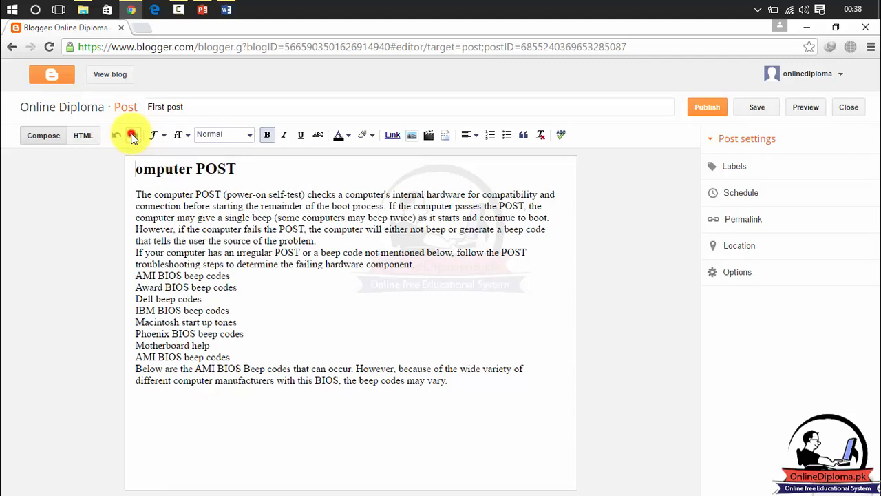
pyautogui.click(133, 137)
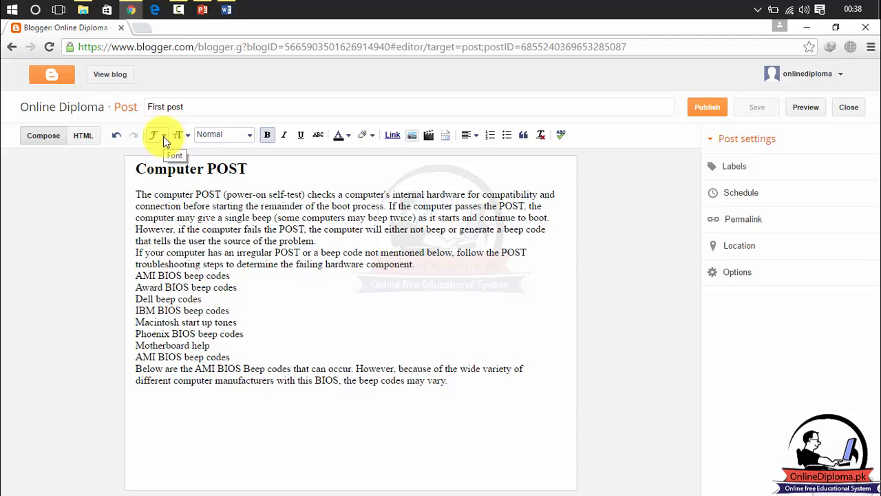
# Step: Try the Arial and Courier fonts on all the article text below the "Computer POST" heading
pyautogui.click(163, 136)
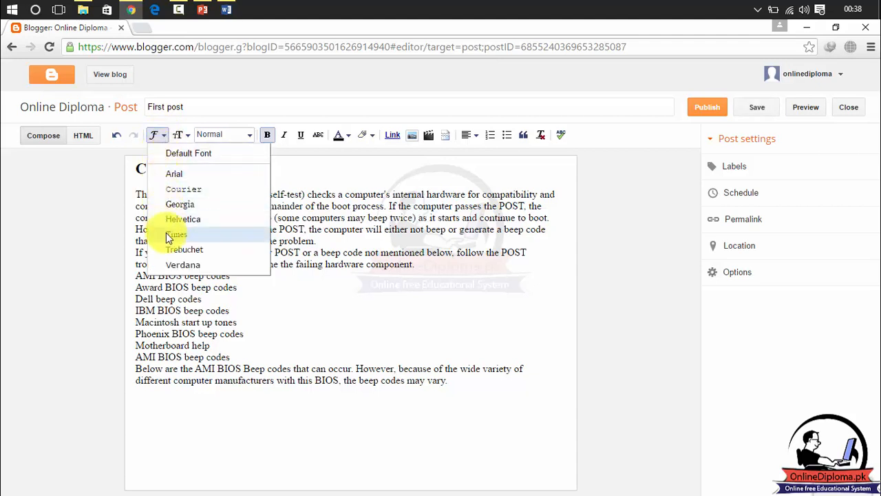
pyautogui.click(241, 299)
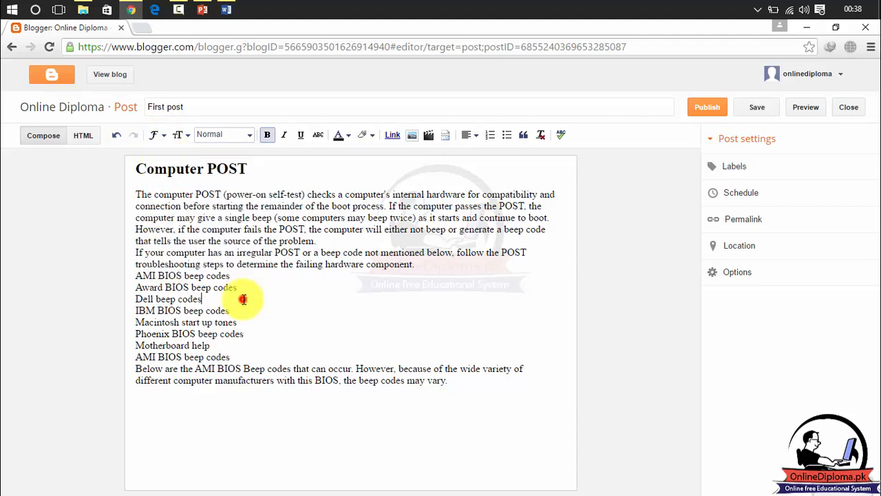
pyautogui.moveTo(463, 384); pyautogui.dragTo(135, 189)
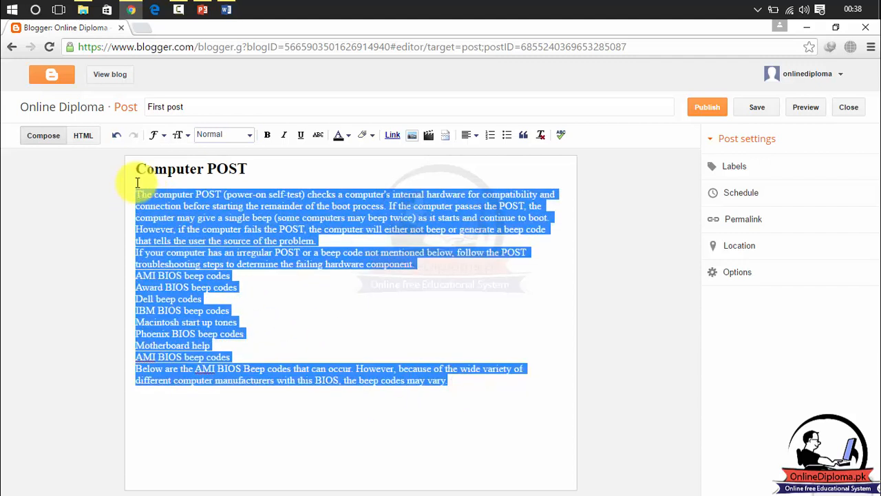
pyautogui.click(164, 135)
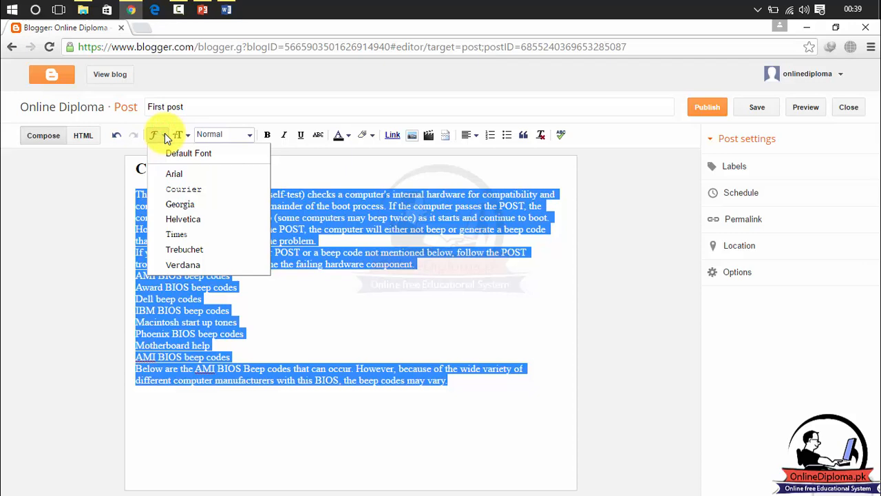
pyautogui.click(173, 173)
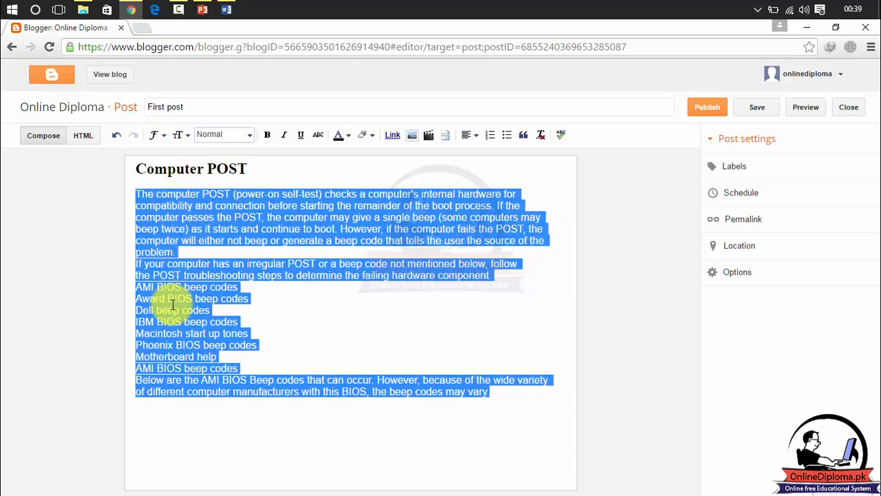
pyautogui.click(160, 136)
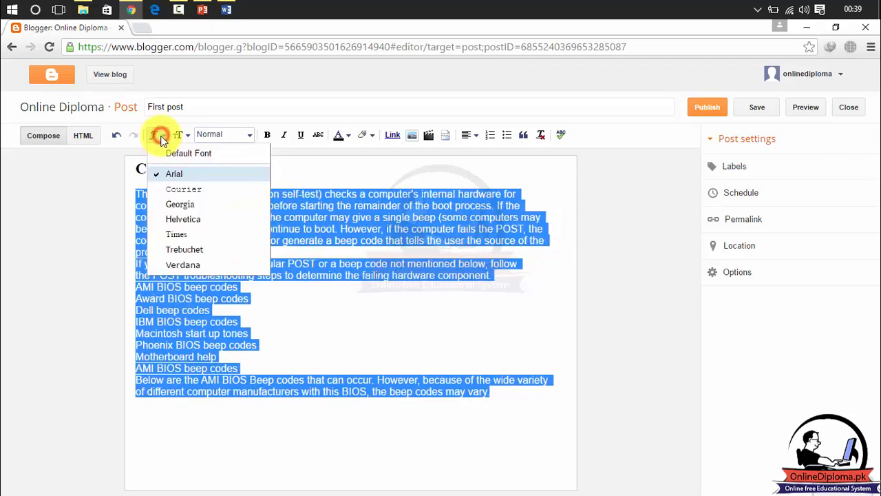
pyautogui.click(165, 188)
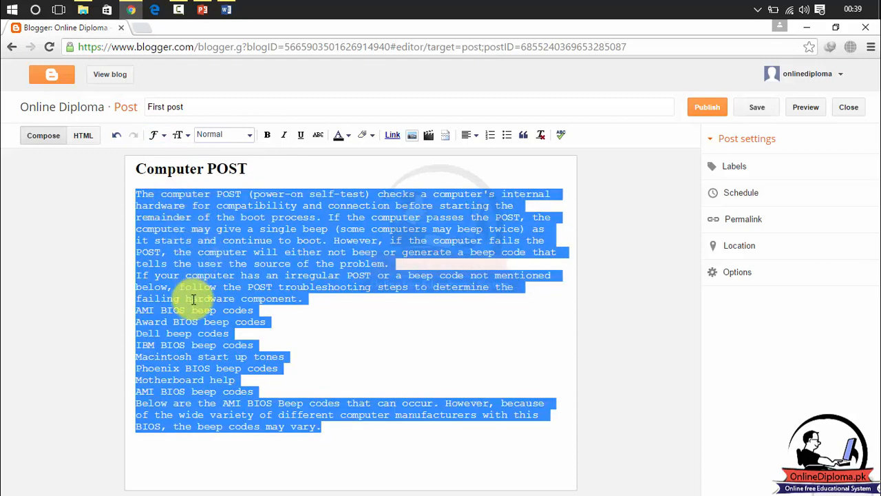
# Step: Set the article text below the heading to the Times font
pyautogui.click(163, 137)
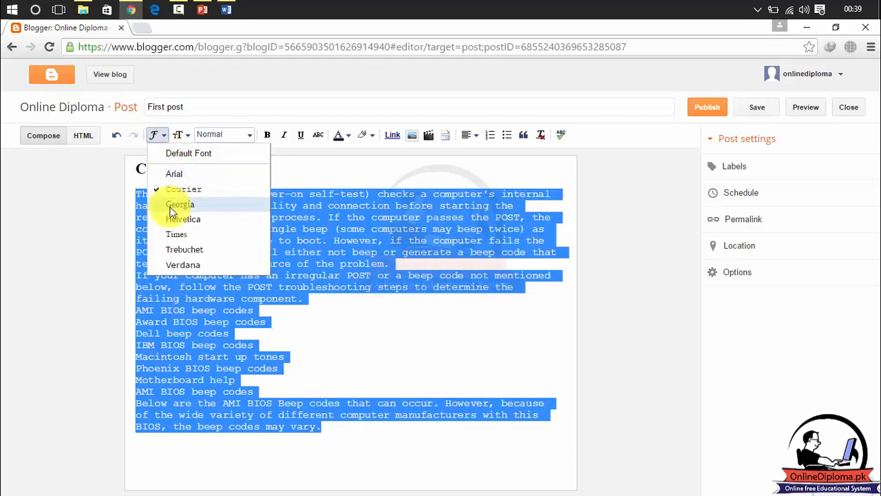
pyautogui.click(169, 236)
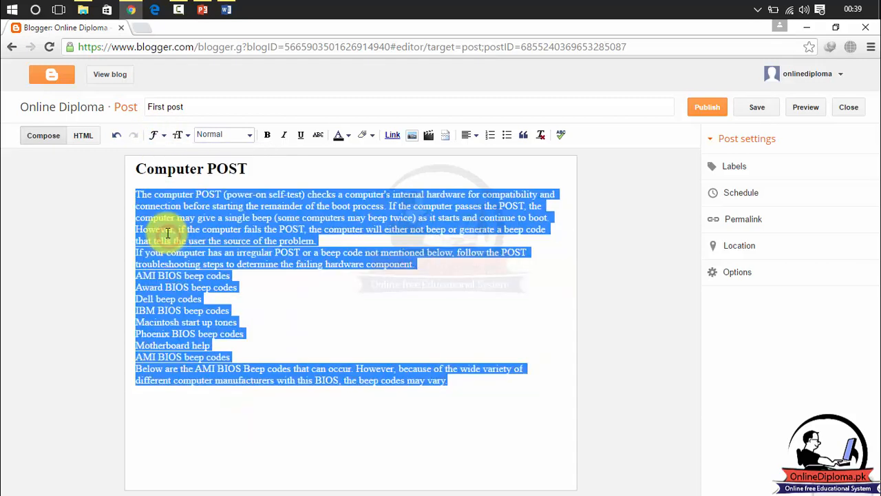
pyautogui.click(282, 319)
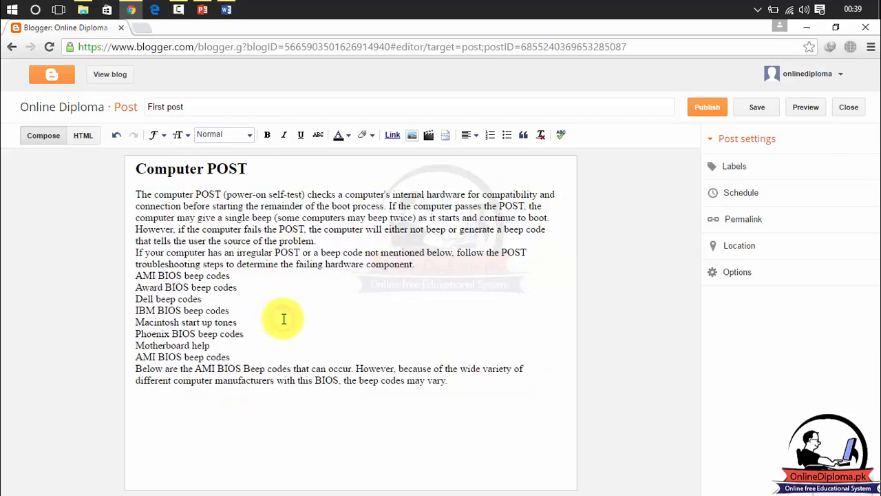
# Step: Try the Small font size on the article text below the heading and return it to Normal
pyautogui.moveTo(461, 384); pyautogui.dragTo(142, 185)
pyautogui.click(182, 134)
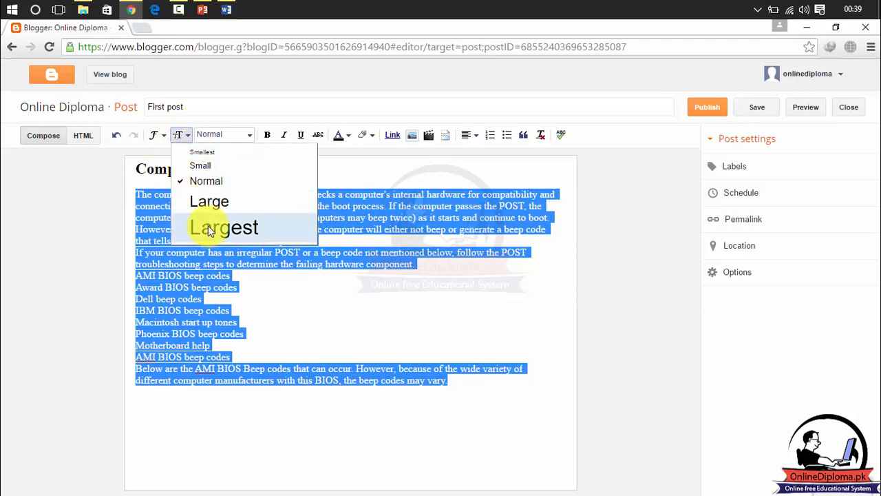
pyautogui.click(203, 164)
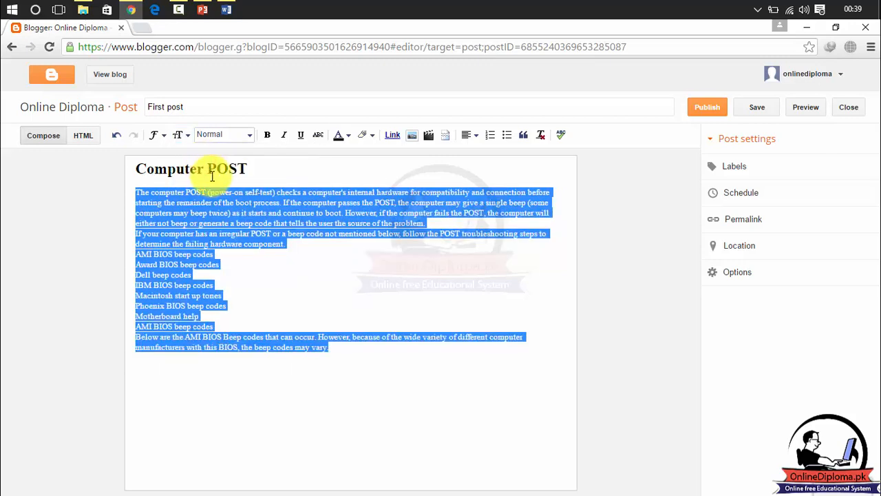
pyautogui.click(181, 139)
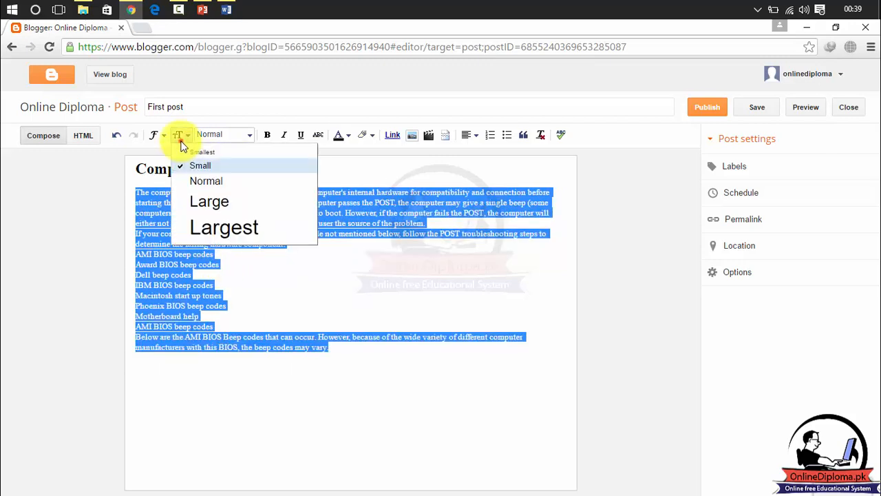
pyautogui.click(184, 181)
# Step: Try the Large font size on the selected article text and restore the Normal size
pyautogui.click(181, 140)
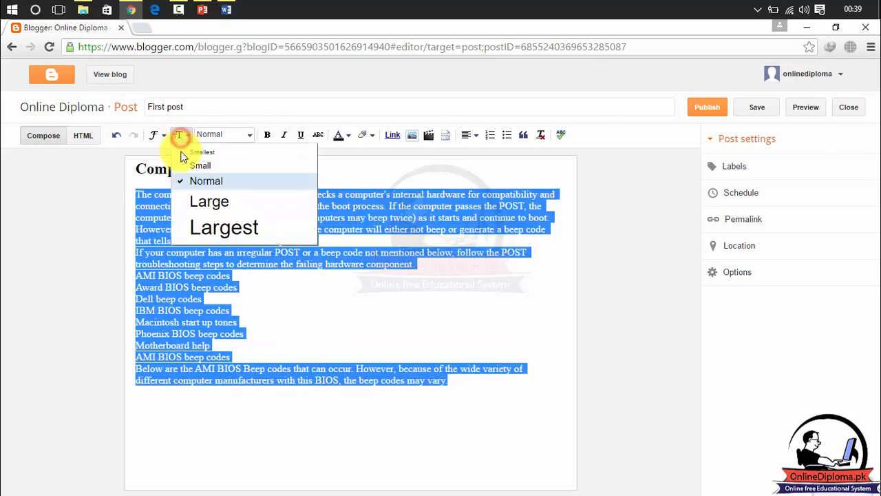
pyautogui.click(182, 201)
pyautogui.click(177, 138)
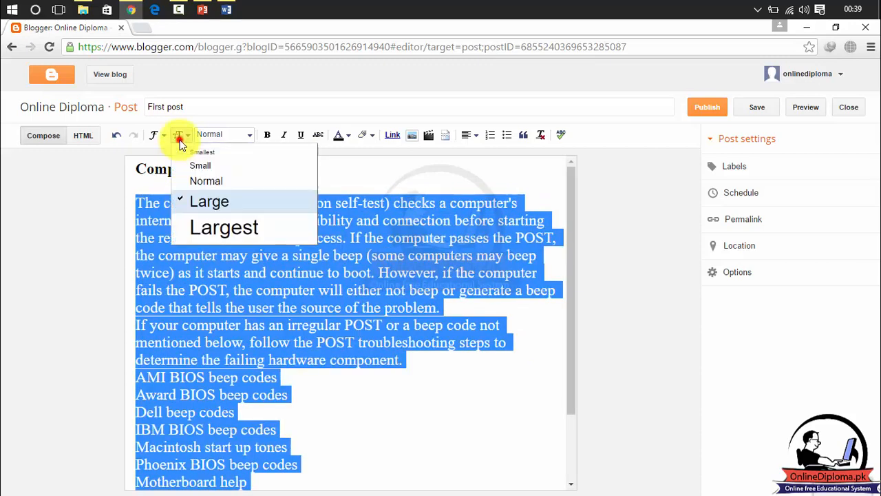
pyautogui.click(185, 181)
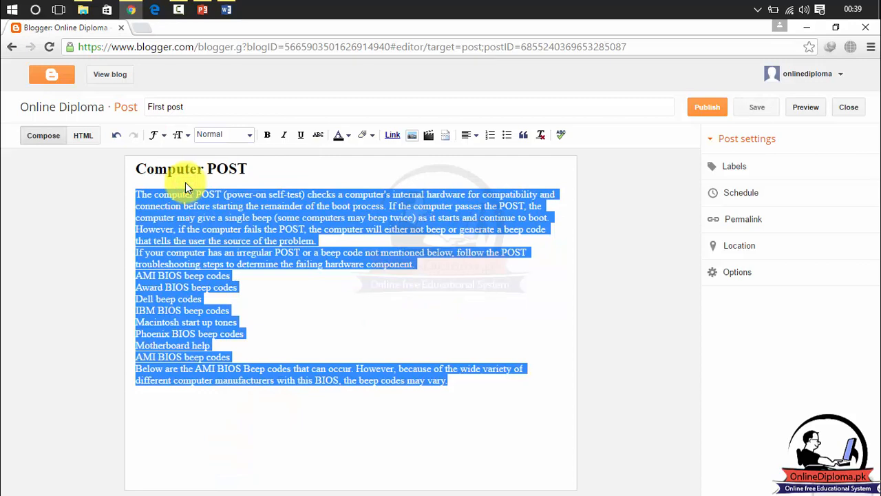
pyautogui.click(244, 138)
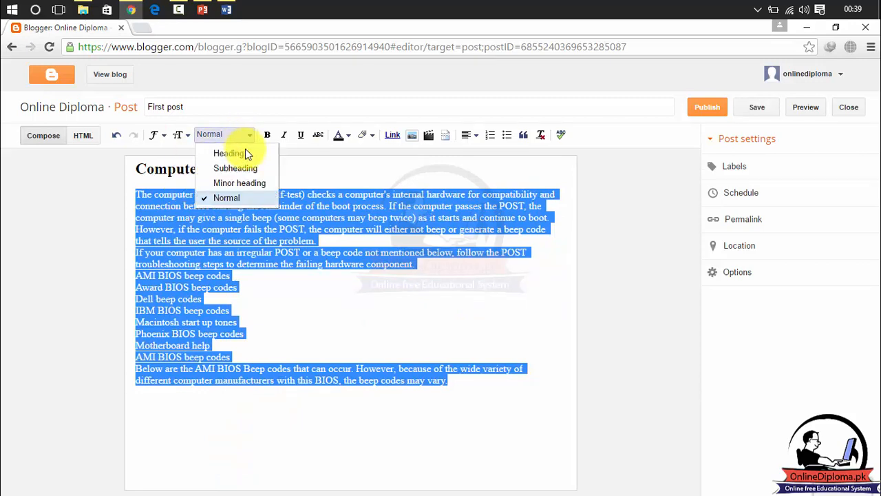
pyautogui.click(222, 252)
pyautogui.click(222, 252)
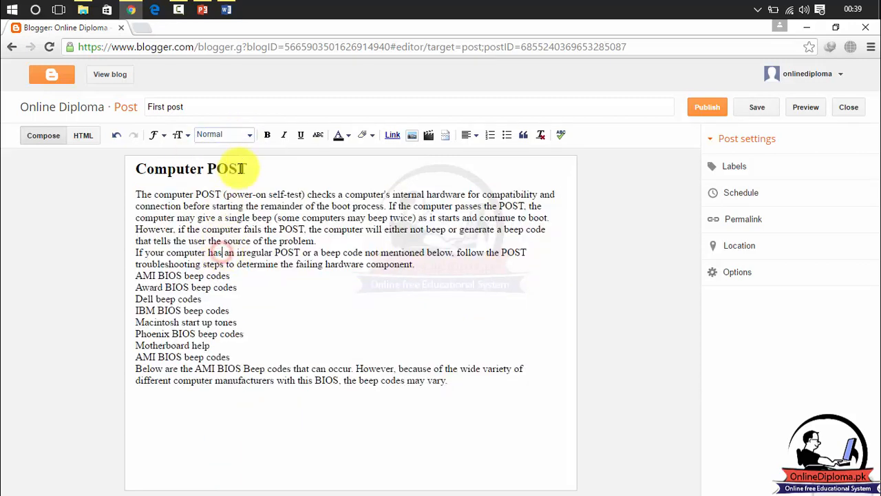
# Step: Try the Heading, Subheading and Minor heading styles on the "Computer POST" line and return it to Normal
pyautogui.moveTo(247, 168); pyautogui.dragTo(137, 167)
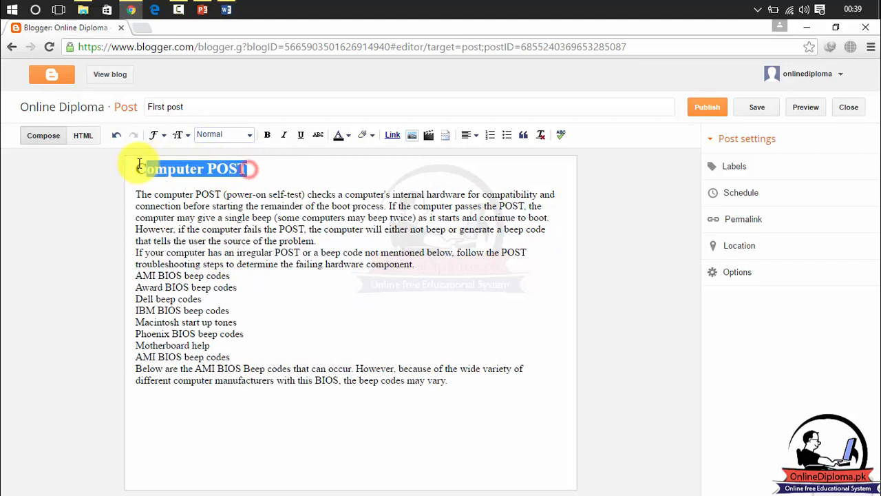
pyautogui.click(249, 135)
pyautogui.click(248, 153)
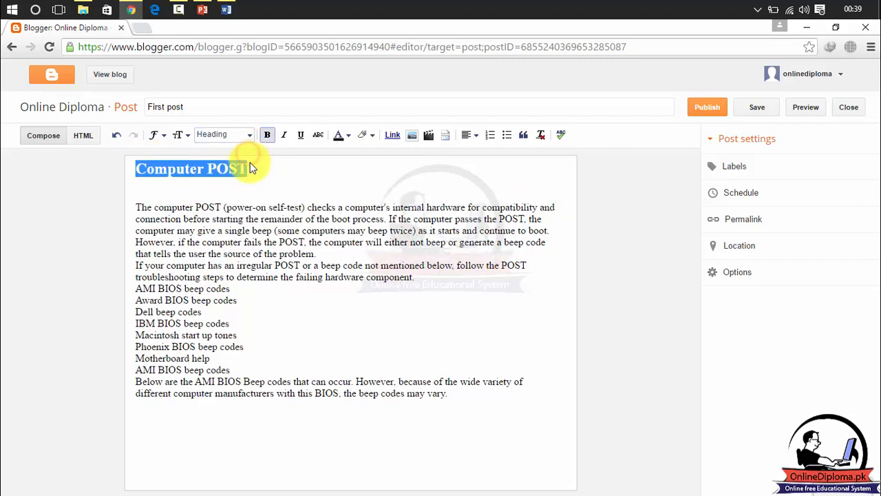
pyautogui.click(249, 135)
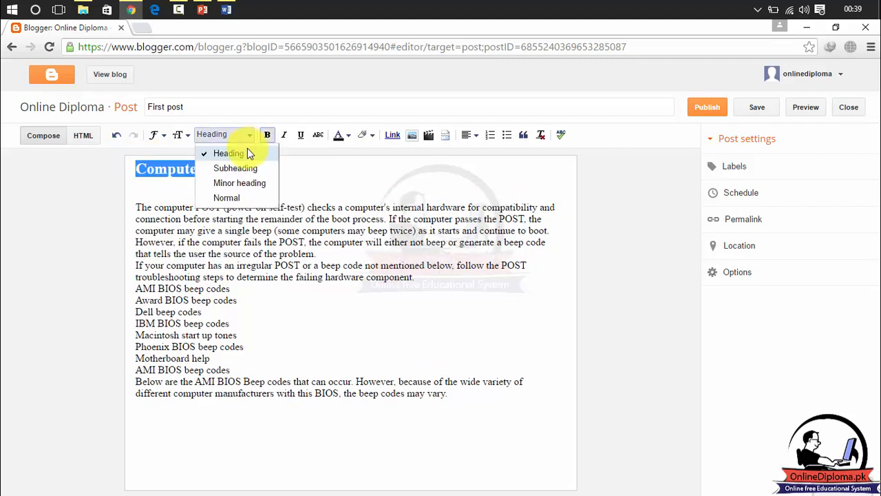
pyautogui.click(248, 169)
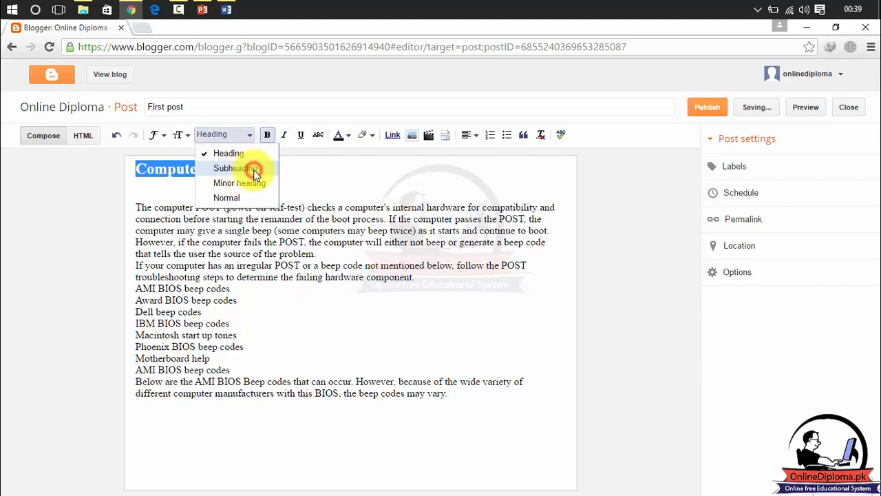
pyautogui.click(250, 137)
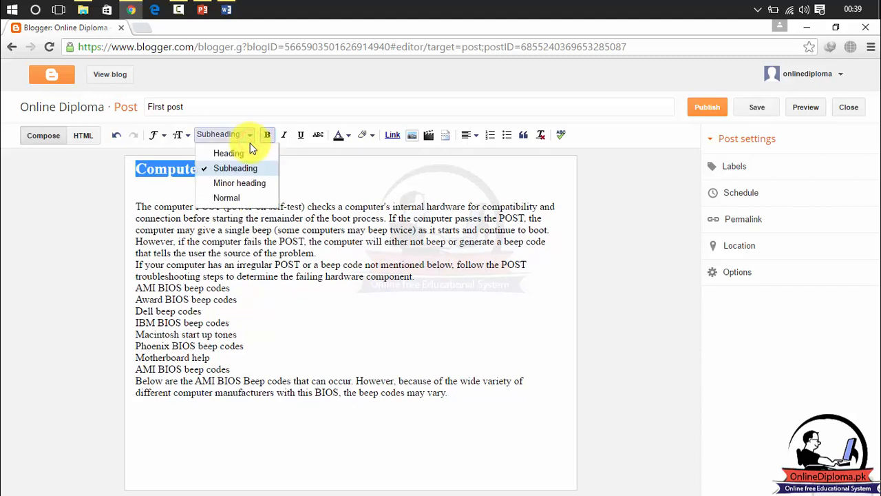
pyautogui.click(240, 184)
pyautogui.click(247, 135)
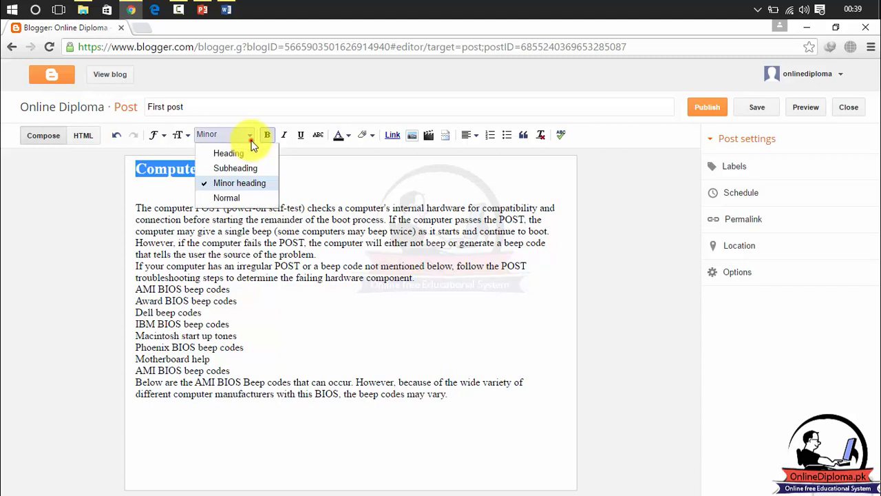
pyautogui.click(232, 199)
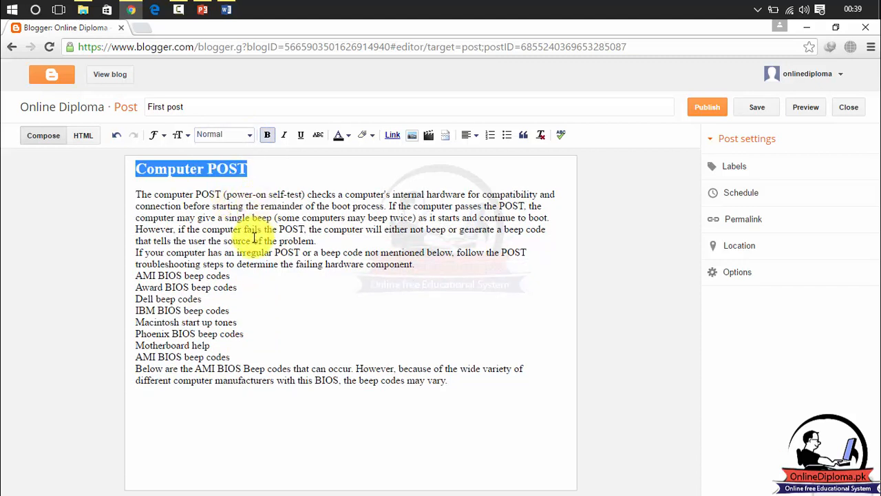
# Step: Try bold on the "AMI BIOS beep codes" and "Award BIOS beep codes" lines and remove it again
pyautogui.moveTo(237, 285); pyautogui.dragTo(140, 276)
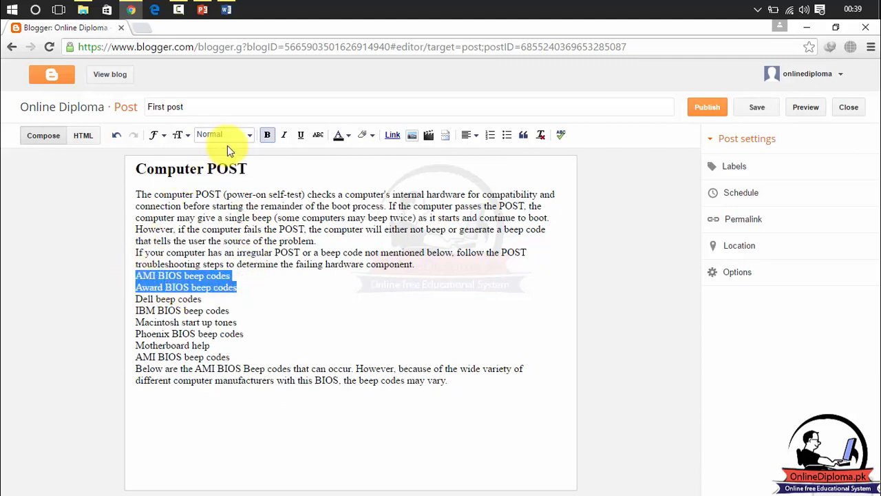
pyautogui.click(267, 134)
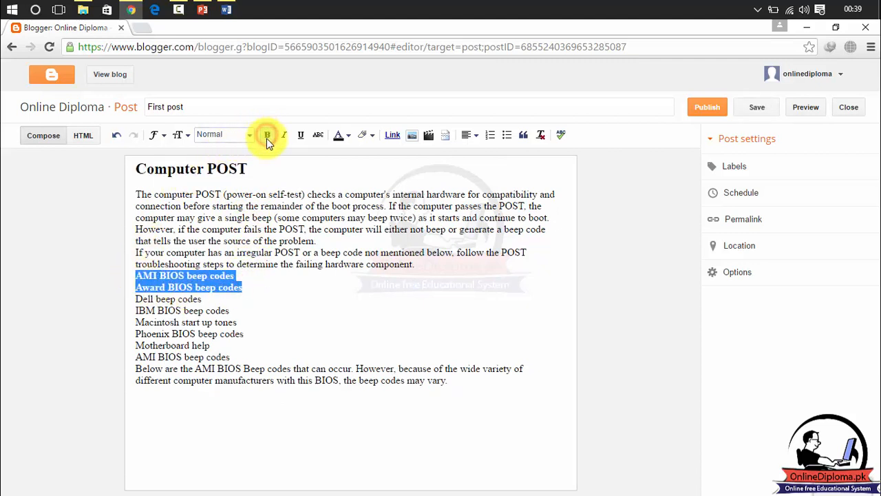
pyautogui.click(267, 134)
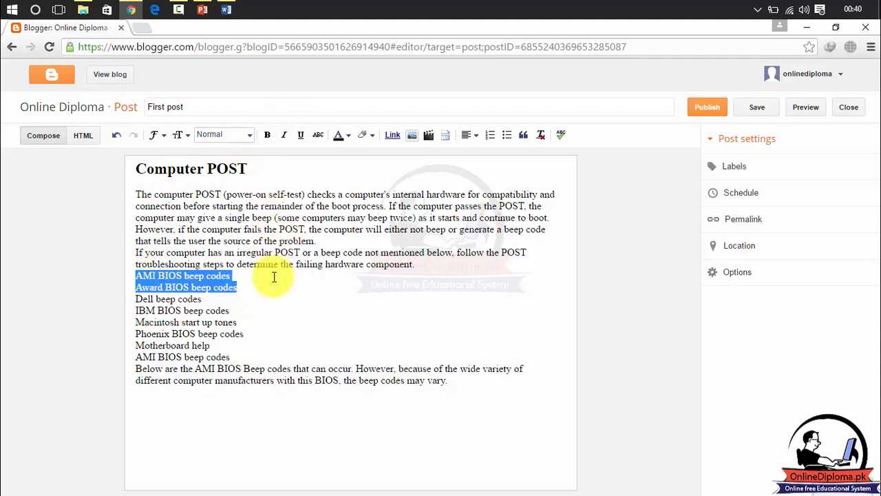
pyautogui.click(267, 134)
pyautogui.click(267, 136)
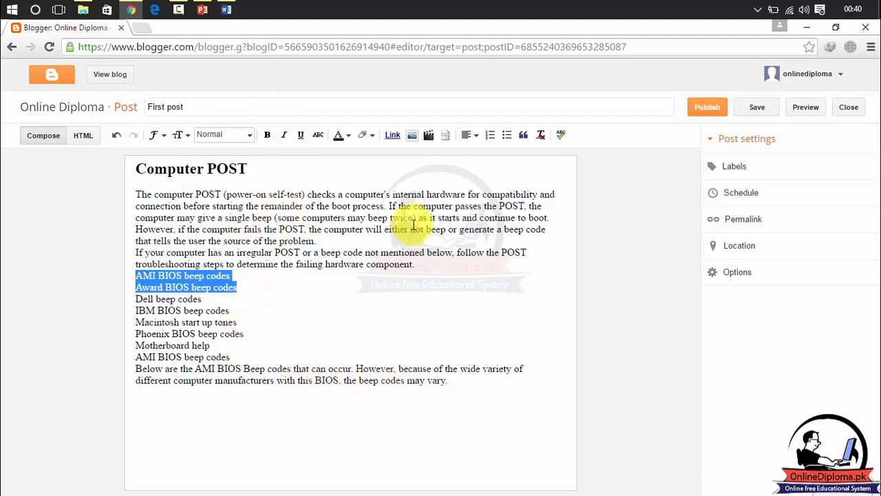
# Step: Try italics on the first paragraph below the heading and remove them again
pyautogui.click(319, 240)
pyautogui.moveTo(292, 240); pyautogui.dragTo(136, 195)
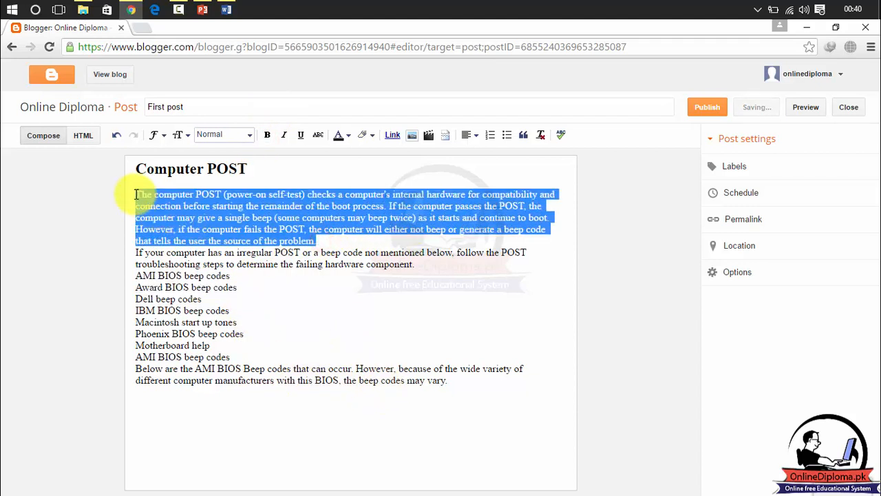
pyautogui.click(286, 135)
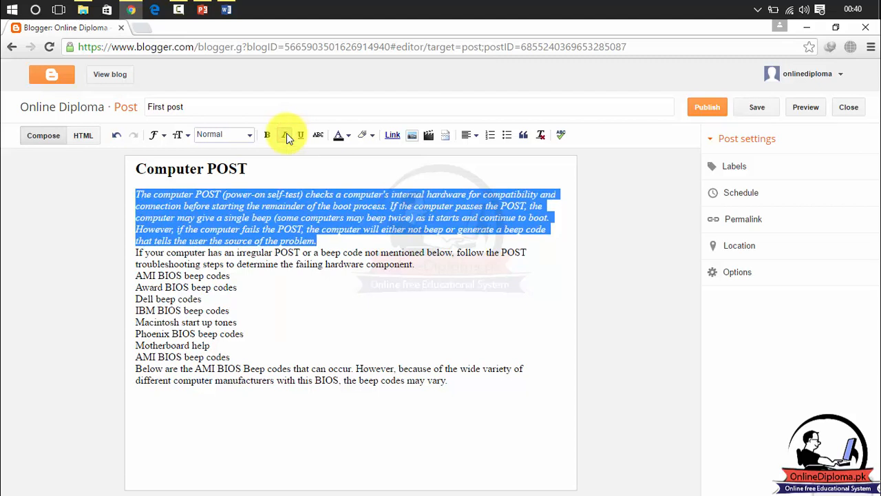
pyautogui.click(286, 135)
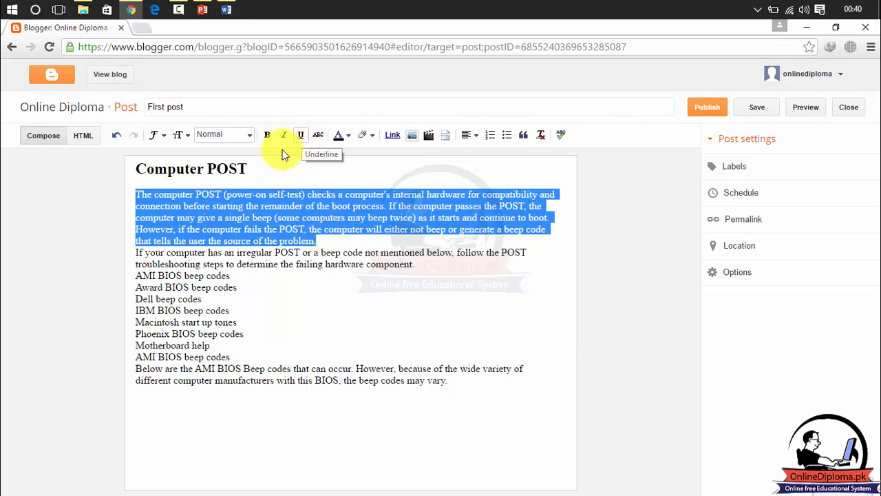
# Step: Underline the "Computer POST" heading
pyautogui.moveTo(252, 168); pyautogui.dragTo(130, 171)
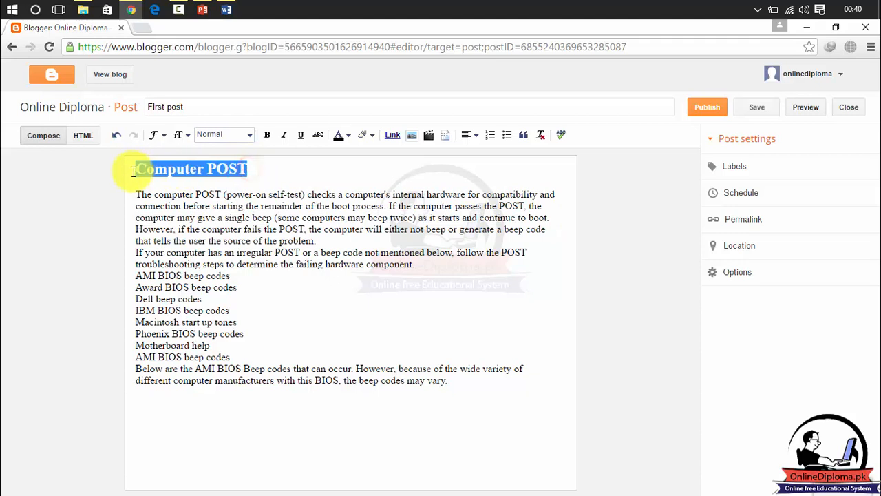
pyautogui.click(300, 138)
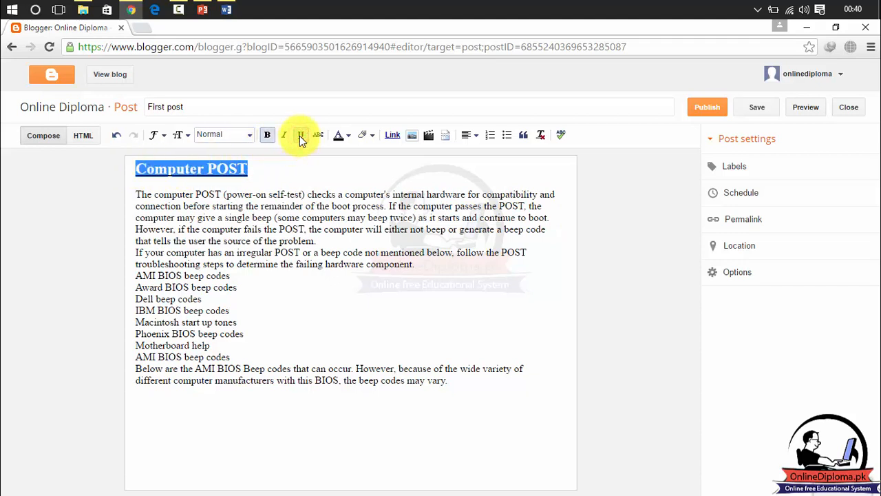
pyautogui.click(258, 175)
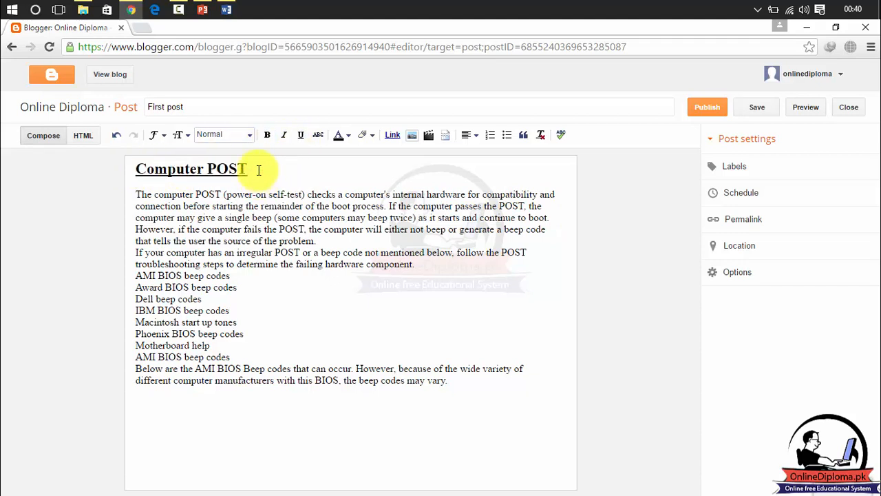
# Step: Try strikethrough on the "Computer POST" heading, remove it again, and clear the heading's underline
pyautogui.moveTo(256, 171); pyautogui.dragTo(122, 177)
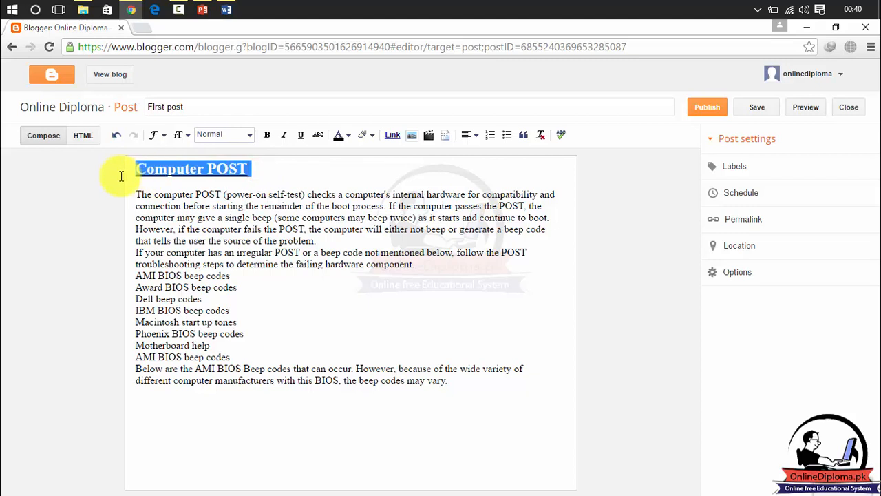
pyautogui.click(317, 138)
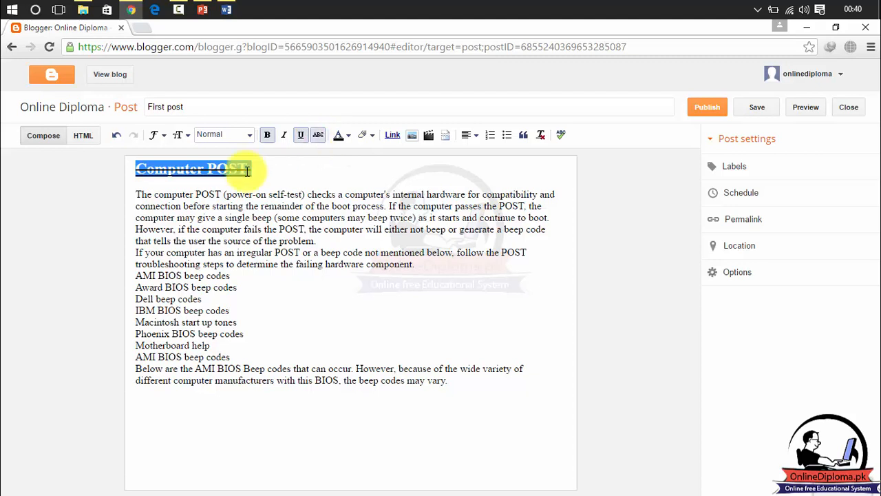
pyautogui.click(268, 171)
pyautogui.moveTo(268, 171); pyautogui.dragTo(131, 168)
pyautogui.click(317, 135)
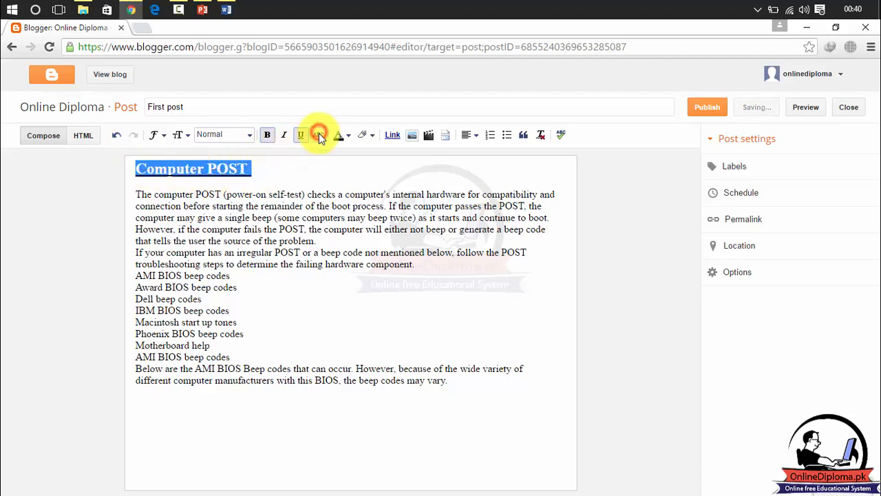
pyautogui.click(301, 139)
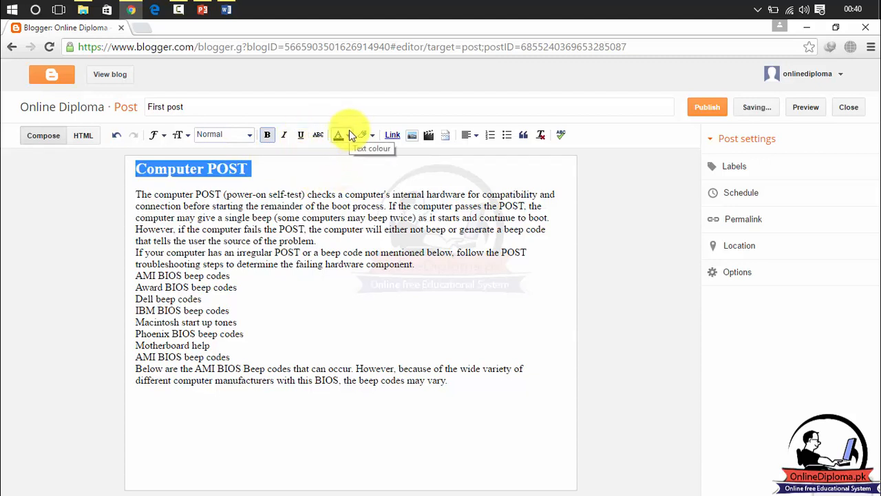
# Step: Try red as the text colour of the "Computer POST" heading and return it to black
pyautogui.click(349, 132)
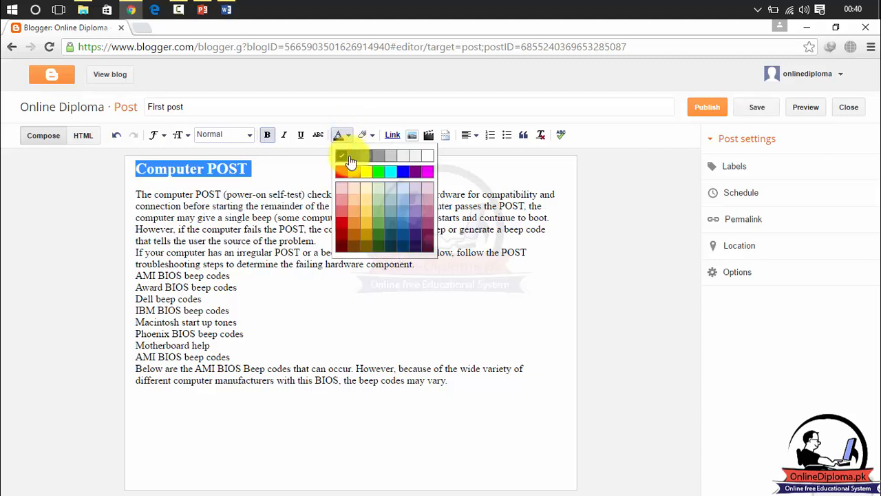
pyautogui.click(344, 178)
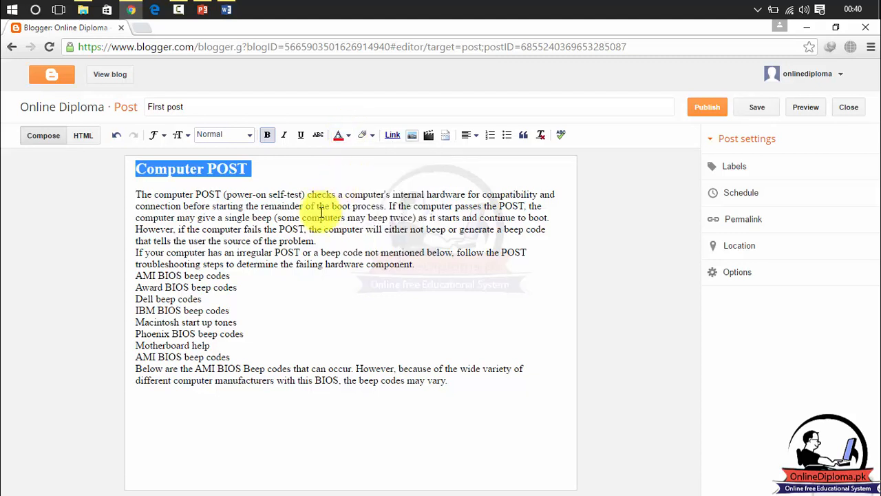
pyautogui.click(321, 218)
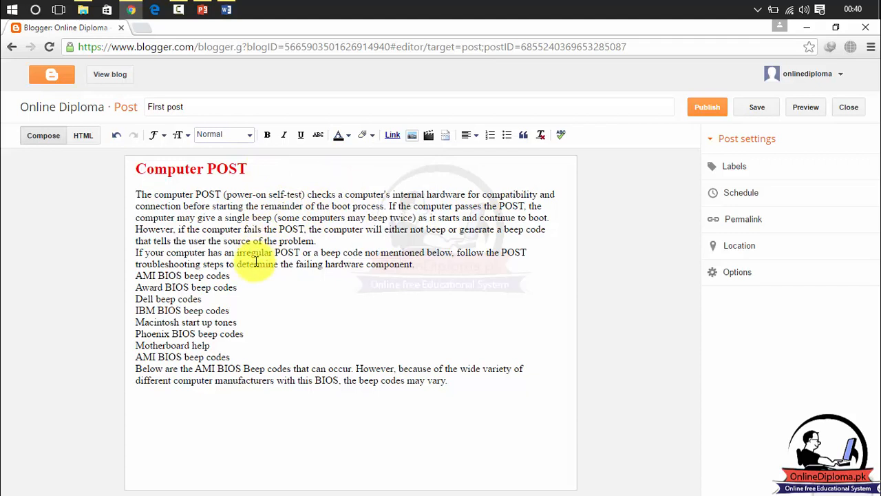
pyautogui.moveTo(251, 170); pyautogui.dragTo(138, 172)
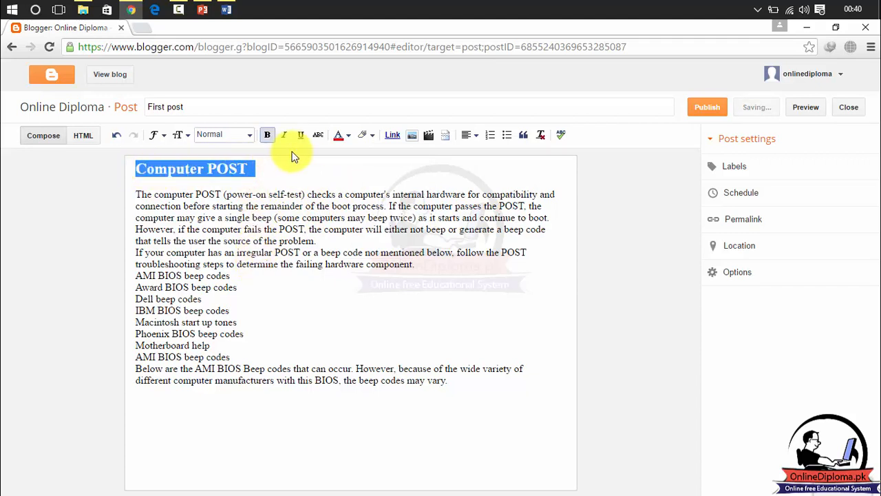
pyautogui.click(349, 136)
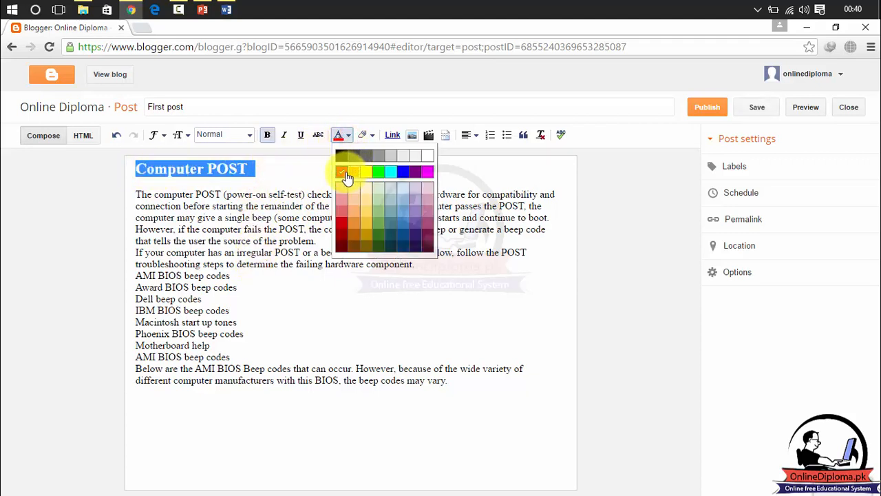
pyautogui.click(343, 172)
pyautogui.click(347, 137)
pyautogui.click(344, 158)
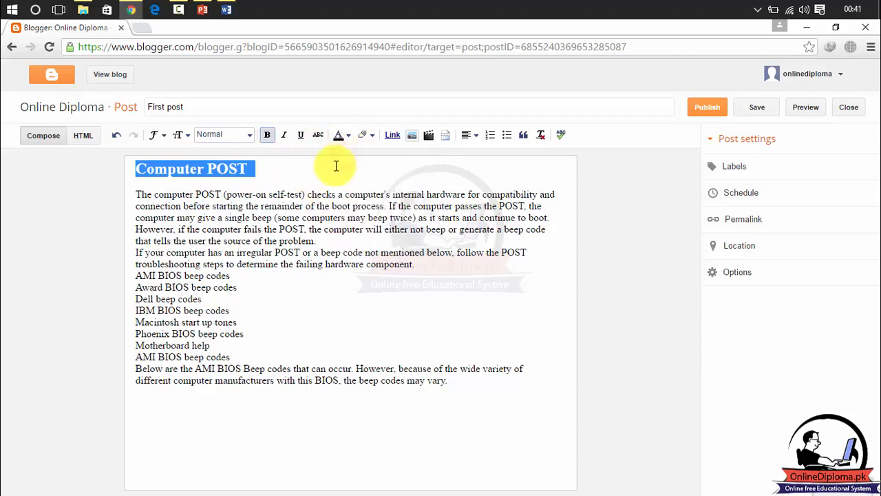
pyautogui.click(288, 175)
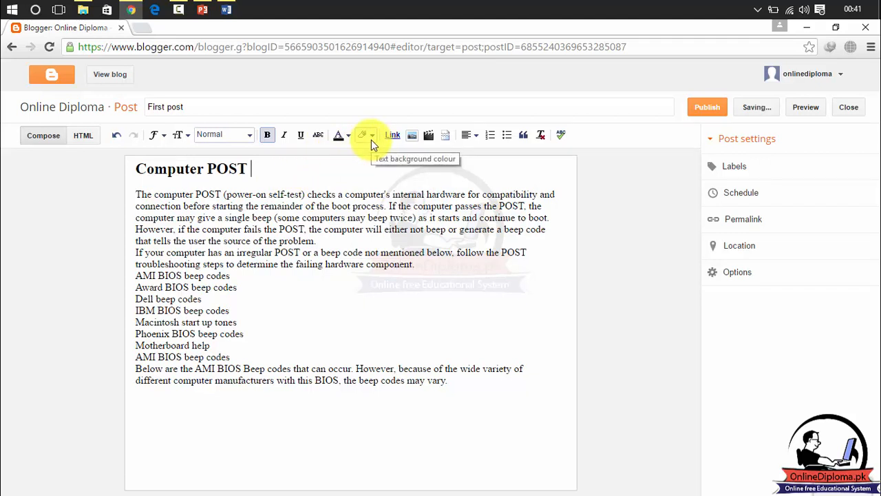
# Step: Try a yellow text background colour on the "Computer POST" heading
pyautogui.moveTo(254, 177); pyautogui.dragTo(118, 175)
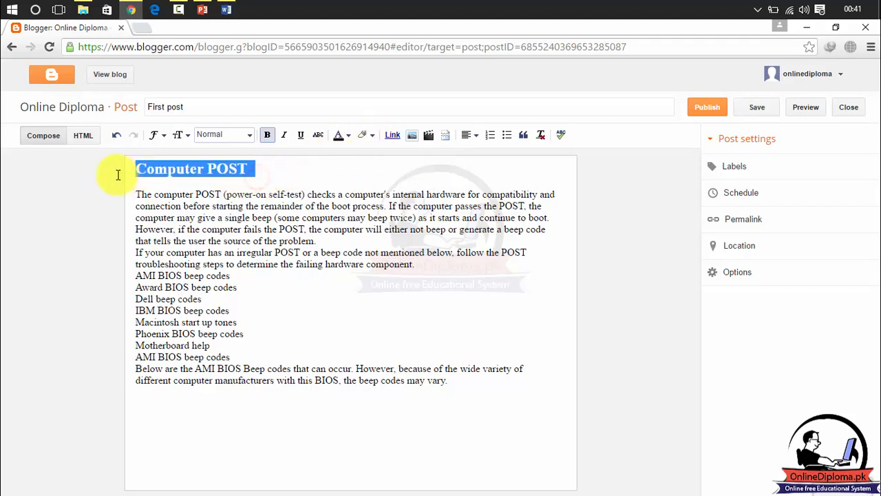
pyautogui.click(362, 141)
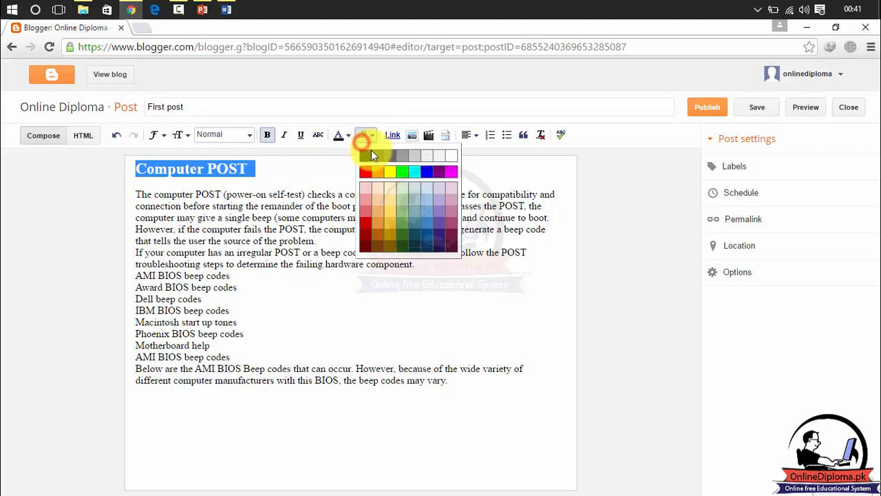
pyautogui.click(391, 178)
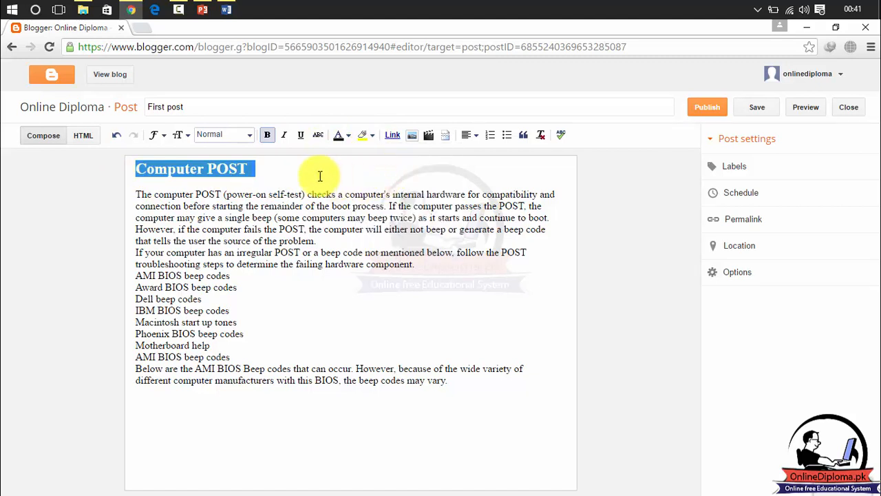
pyautogui.click(322, 172)
pyautogui.moveTo(252, 171); pyautogui.dragTo(128, 171)
pyautogui.click(375, 135)
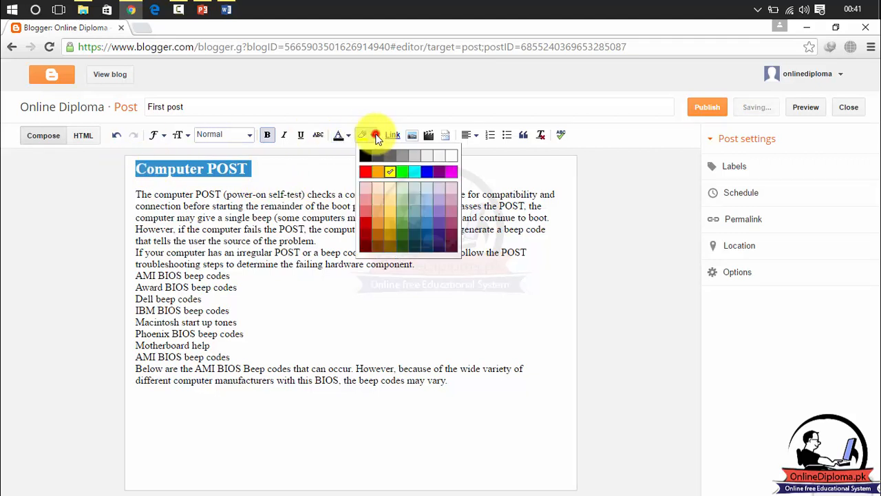
pyautogui.click(376, 137)
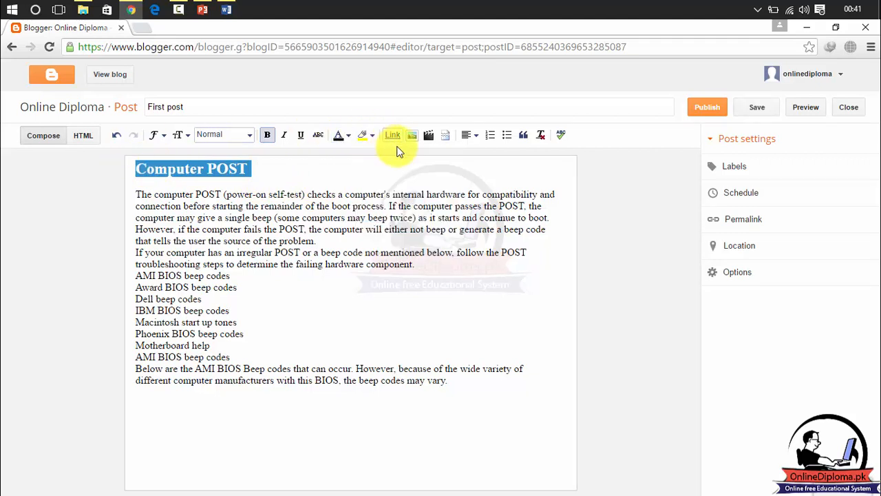
pyautogui.click(375, 136)
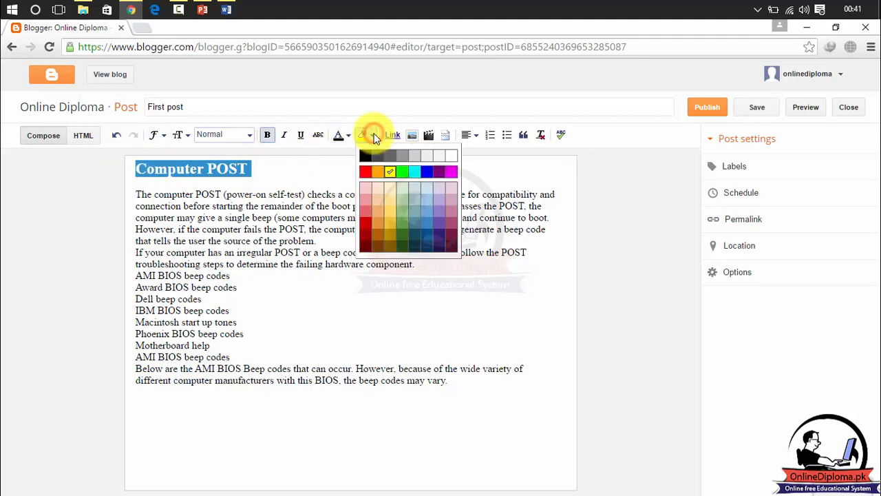
pyautogui.click(376, 137)
pyautogui.click(374, 139)
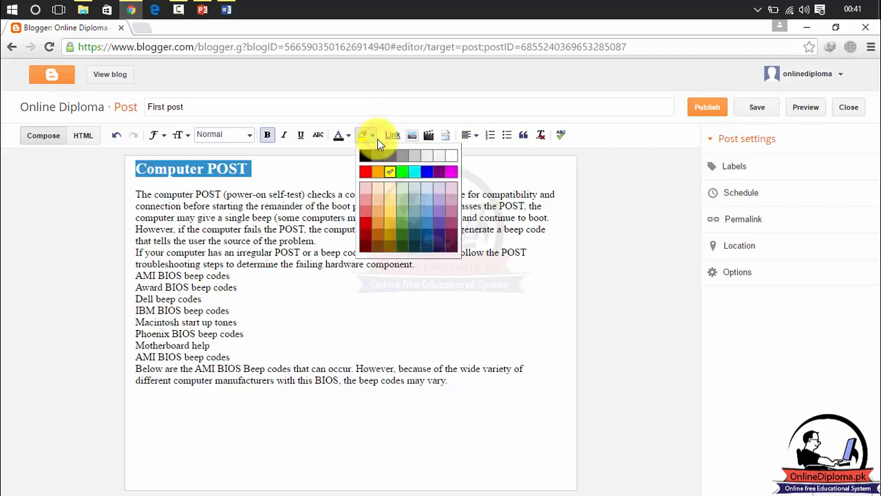
pyautogui.click(390, 172)
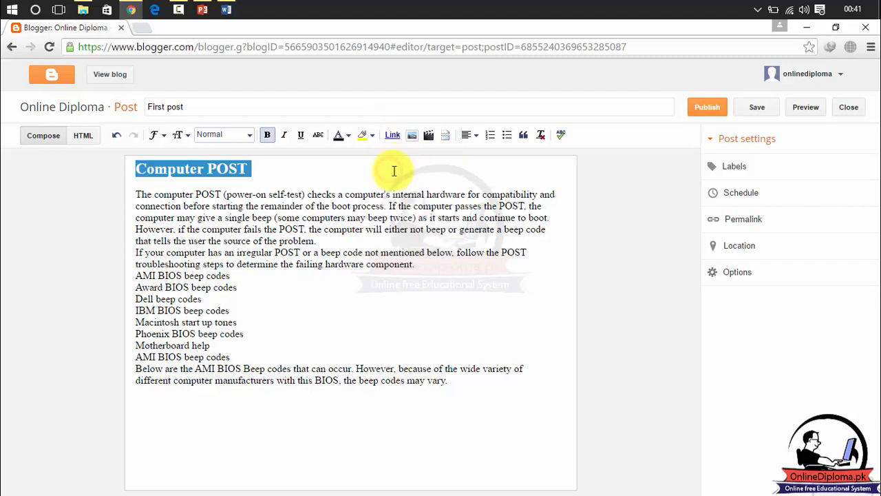
# Step: Set the text background colour of the "Computer POST" heading to white
pyautogui.click(344, 186)
pyautogui.moveTo(259, 167); pyautogui.dragTo(128, 168)
pyautogui.click(369, 137)
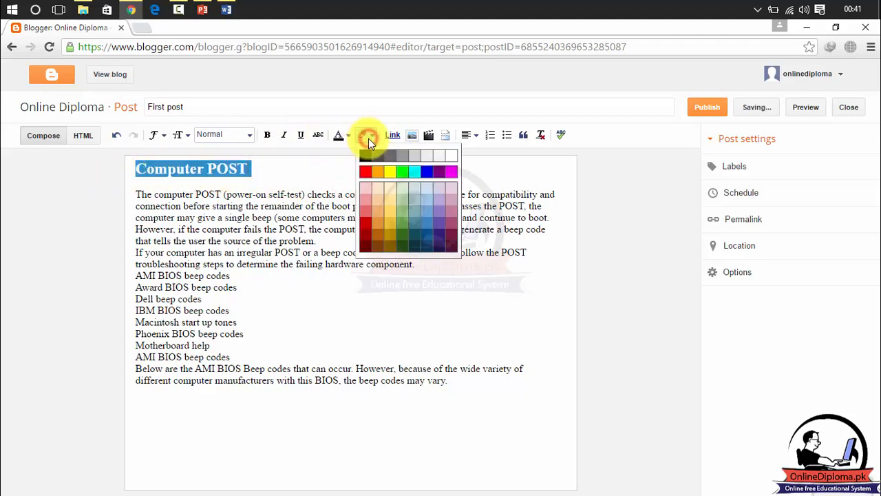
pyautogui.click(448, 160)
pyautogui.click(348, 179)
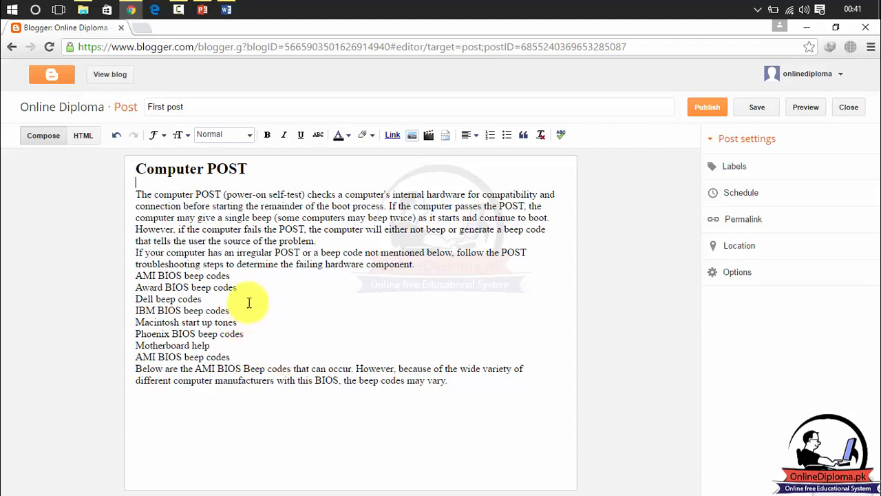
pyautogui.click(265, 172)
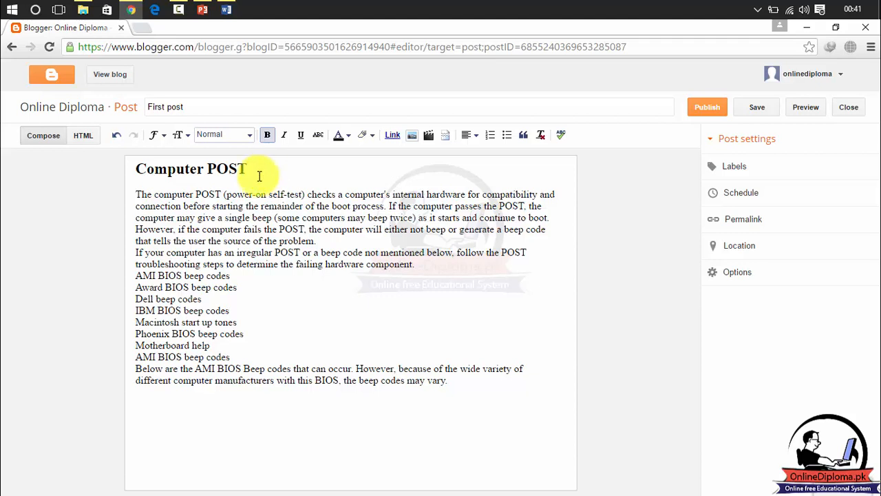
pyautogui.moveTo(303, 195); pyautogui.dragTo(222, 197)
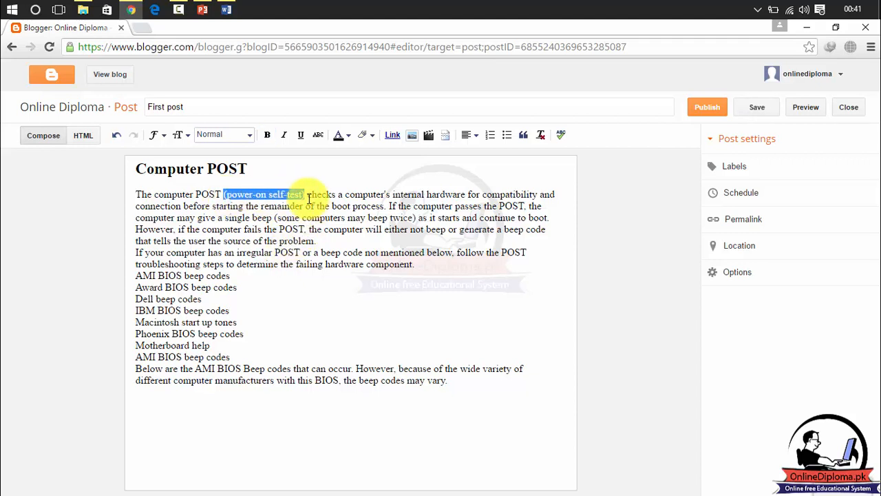
pyautogui.click(392, 135)
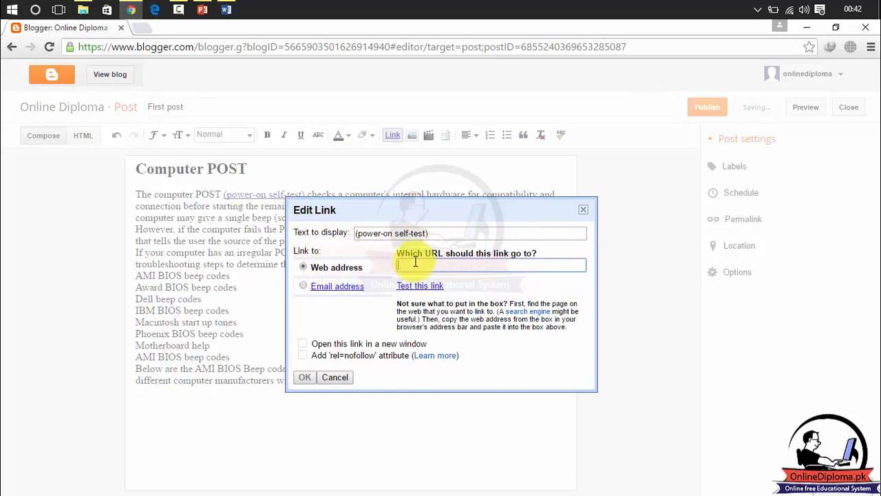
pyautogui.click(332, 289)
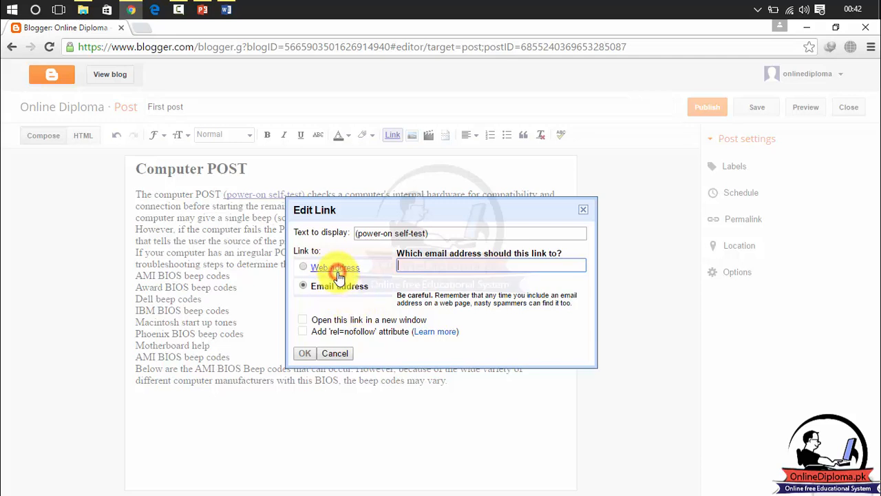
pyautogui.click(337, 273)
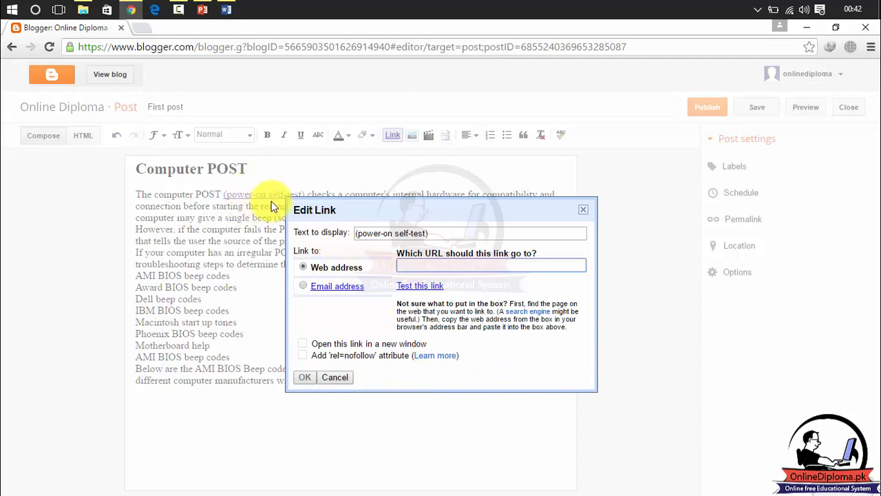
pyautogui.click(412, 265)
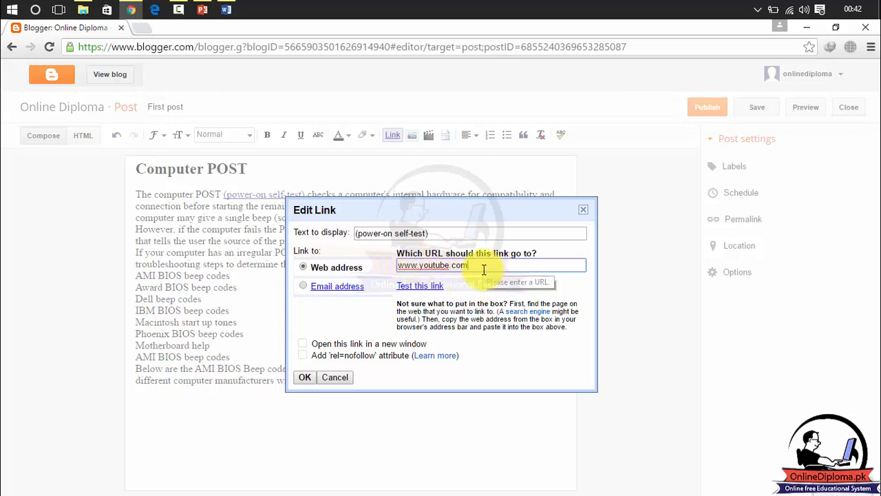
# Step: Set the "(power-on self-test)" link to open in a new window and apply it
pyautogui.moveTo(486, 225); pyautogui.dragTo(533, 284)
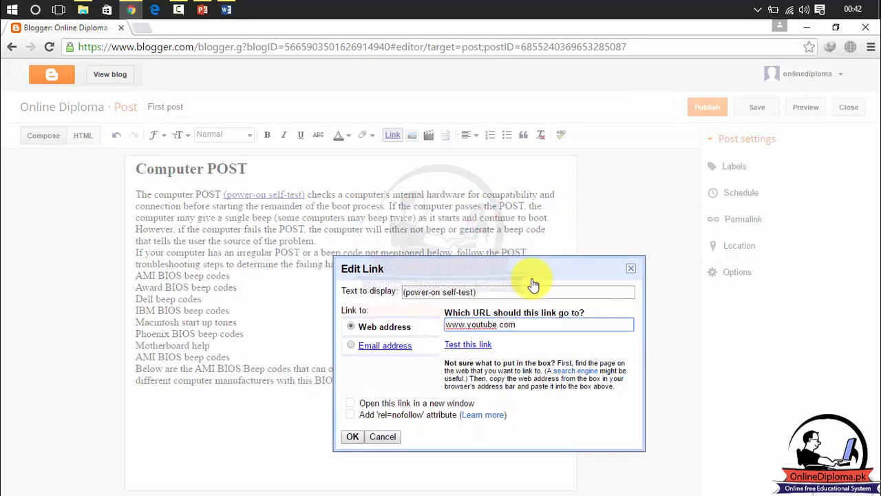
pyautogui.click(364, 403)
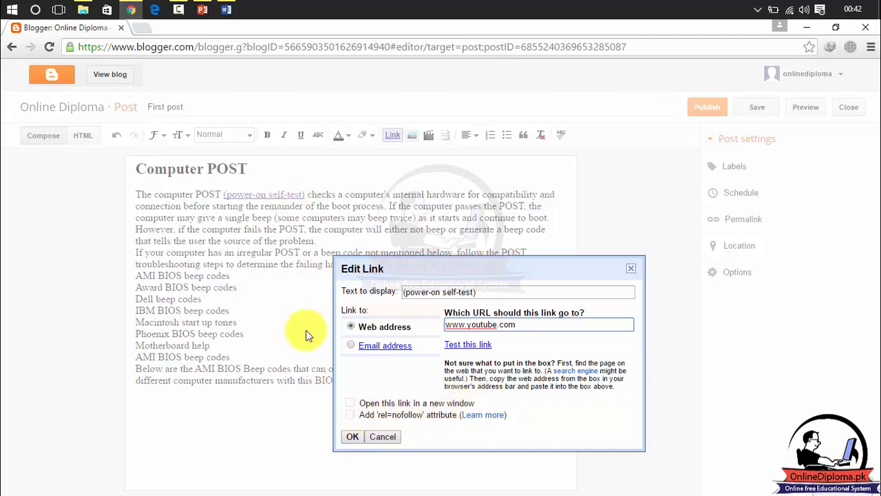
pyautogui.click(352, 404)
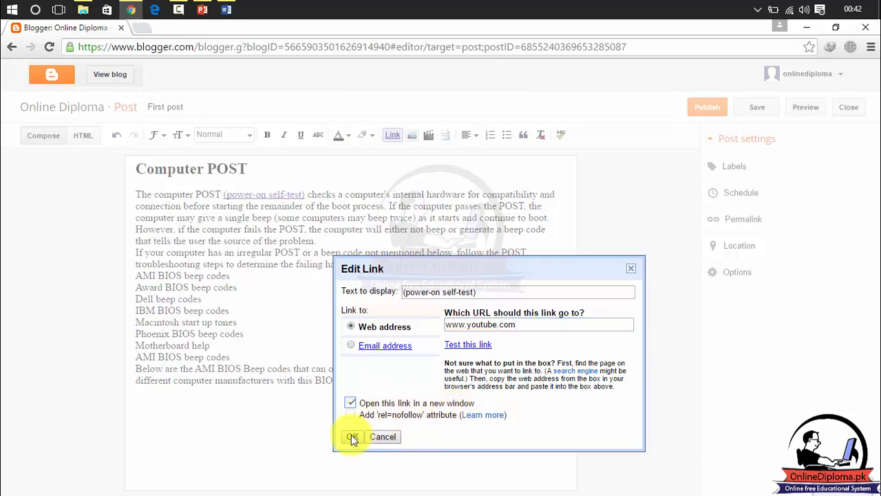
pyautogui.click(350, 437)
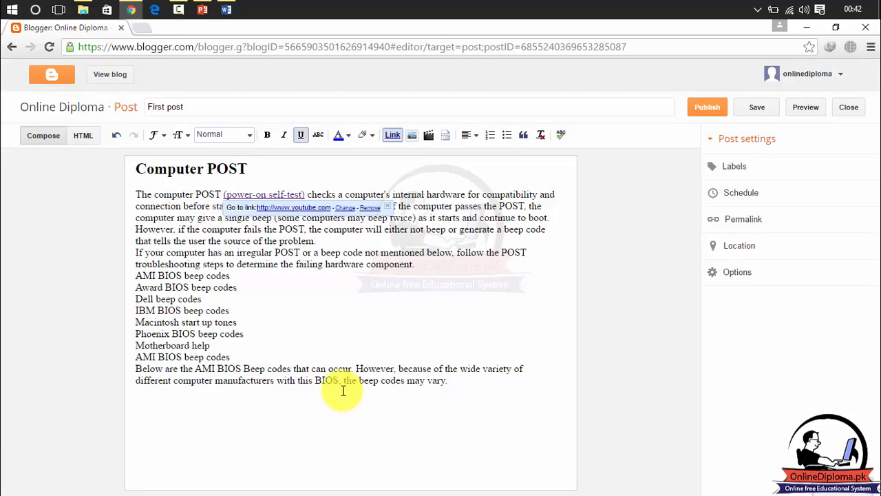
pyautogui.click(349, 337)
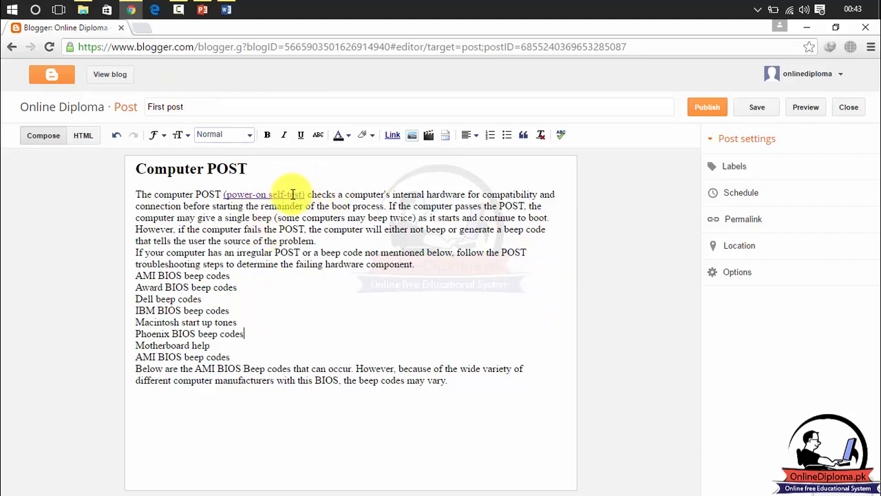
# Step: Select the "Award BIOS beep codes" line and copy the web address of the Courses page on onlinediploma.pk from a new browser tab
pyautogui.click(286, 283)
pyautogui.moveTo(252, 287); pyautogui.dragTo(135, 287)
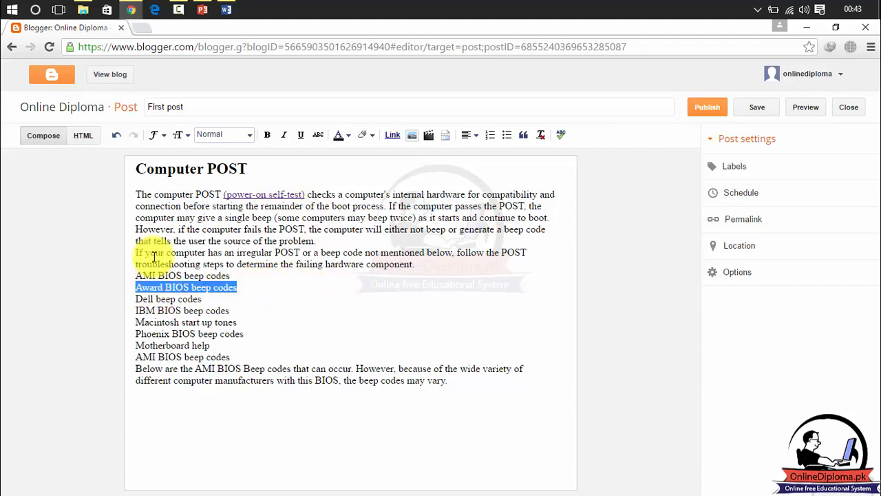
pyautogui.click(140, 31)
pyautogui.click(148, 41)
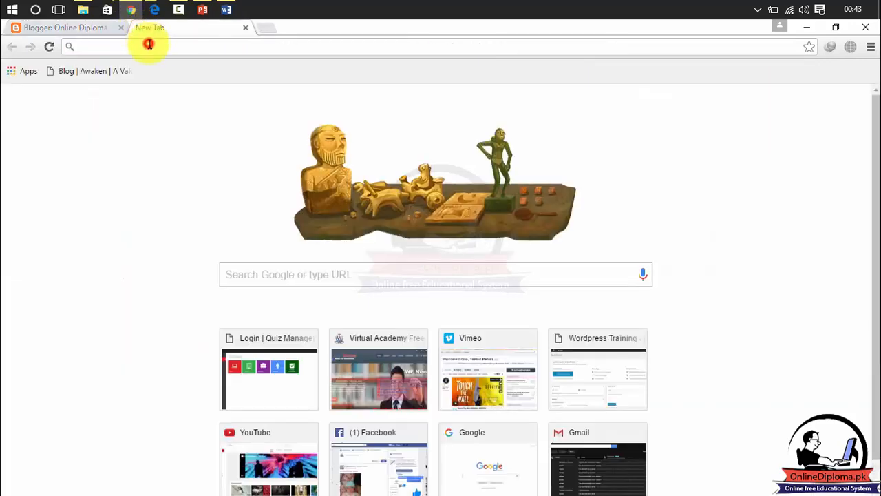
pyautogui.write('onlinediploma.pk')
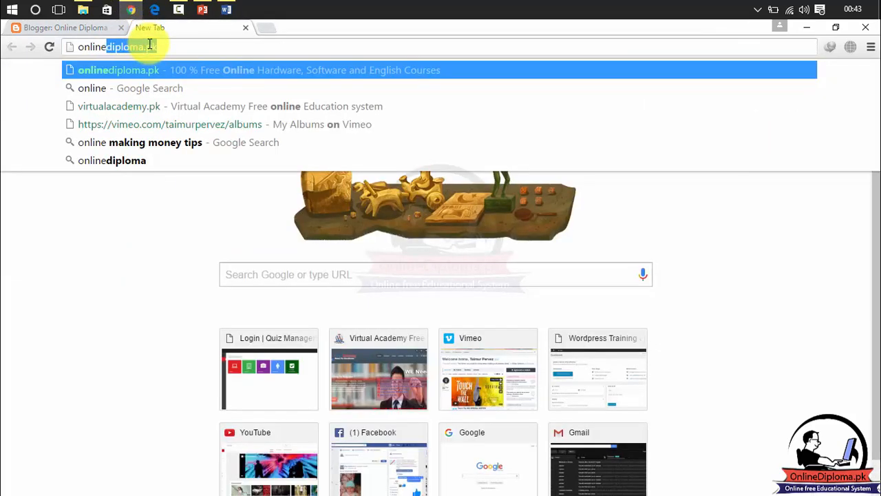
pyautogui.press('Return')
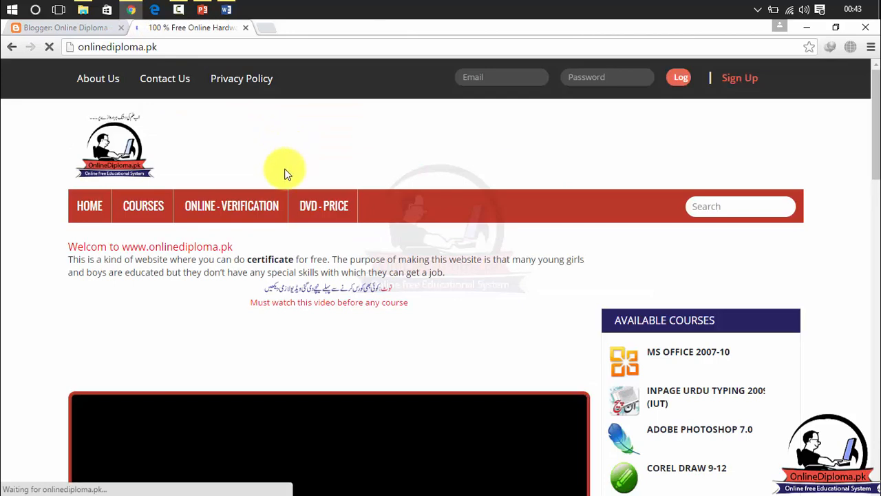
pyautogui.click(147, 206)
pyautogui.moveTo(227, 47); pyautogui.dragTo(77, 48)
pyautogui.hotkey('ctrl', 'c')
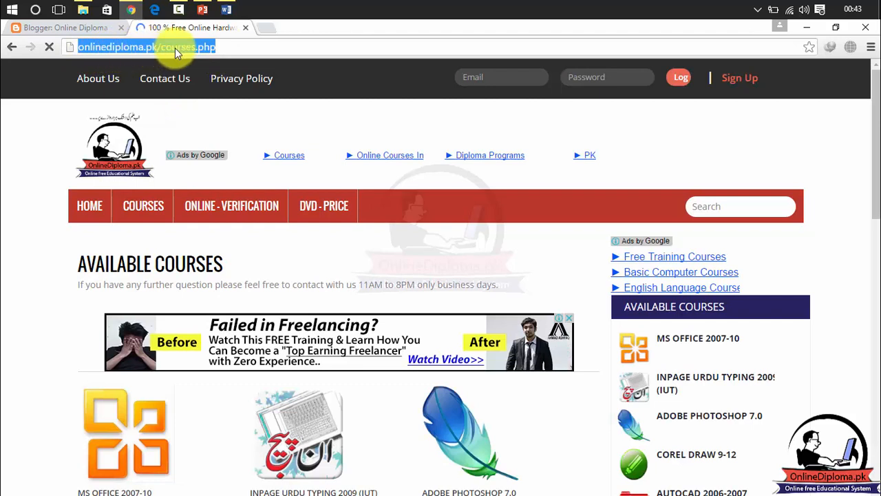
pyautogui.moveTo(163, 46); pyautogui.dragTo(352, 124)
pyautogui.click(391, 135)
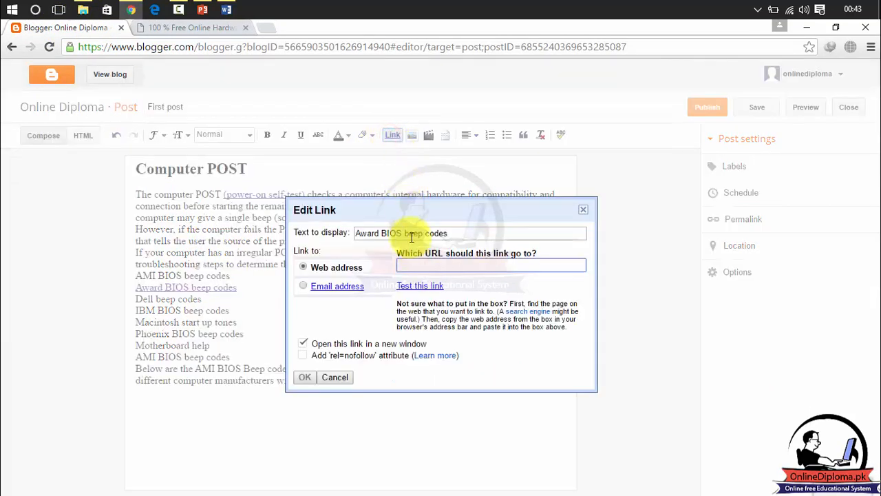
pyautogui.click(411, 267)
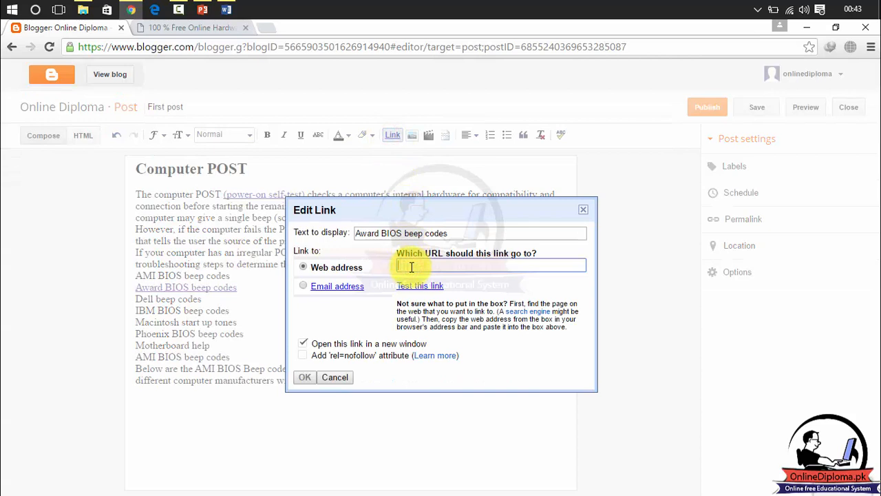
pyautogui.hotkey('ctrl', 'v')
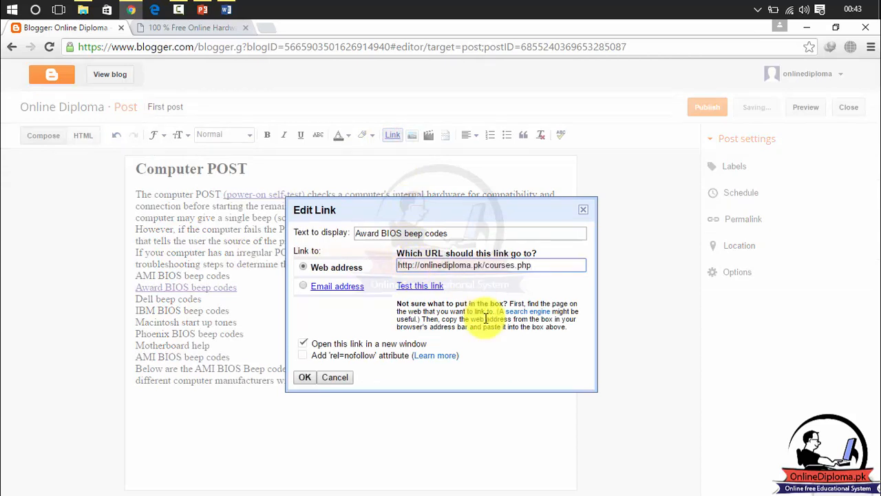
pyautogui.click(305, 378)
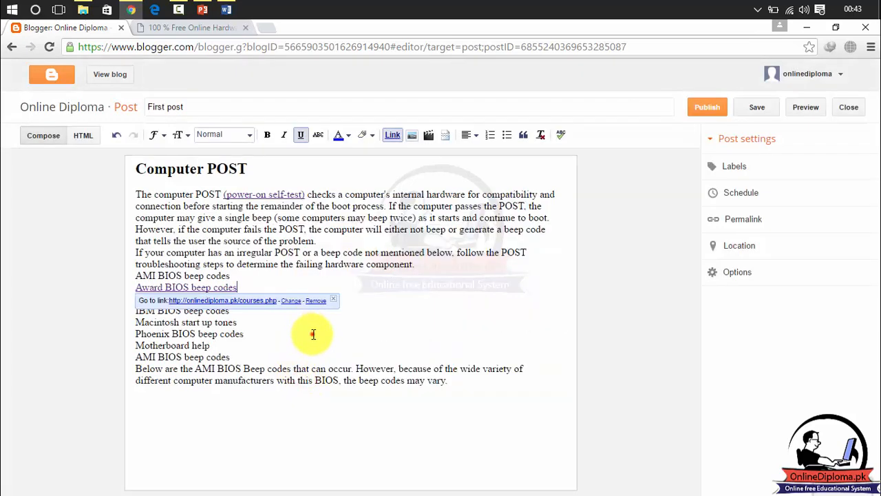
pyautogui.click(312, 334)
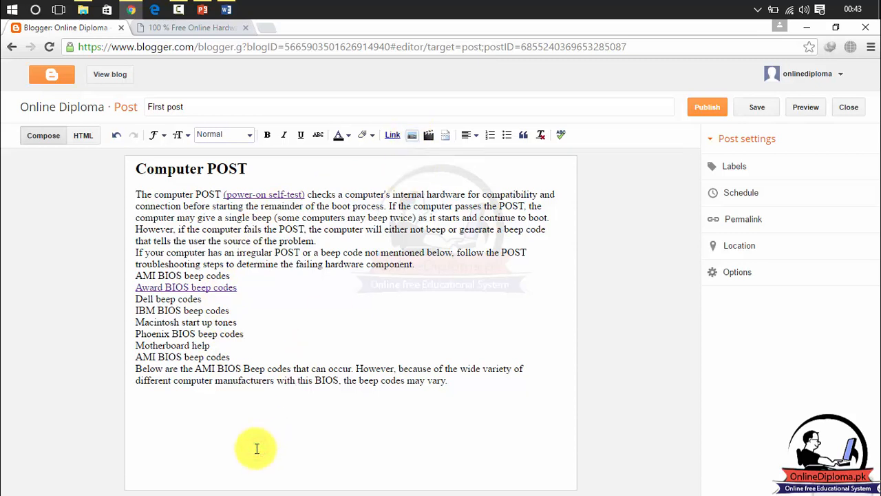
# Step: Examine the sources for adding images, including this blog, Photo Album Archive, phone, webcam and URL, without inserting a picture
pyautogui.click(412, 140)
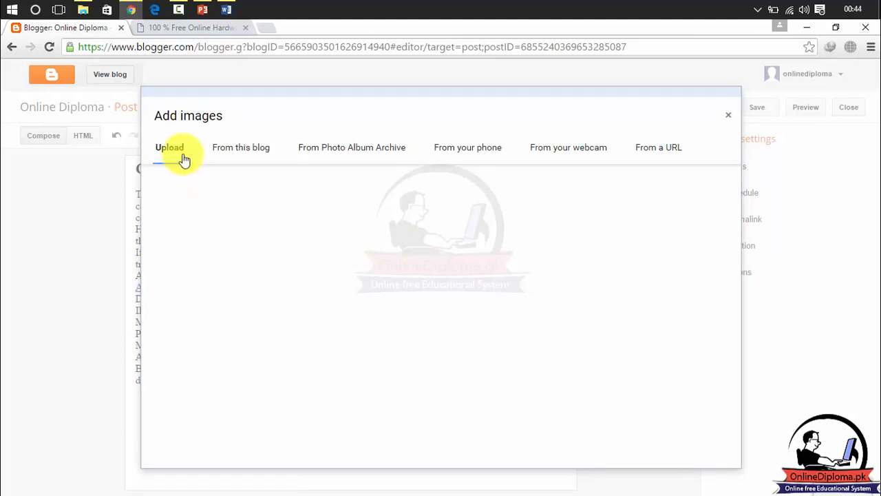
pyautogui.click(236, 149)
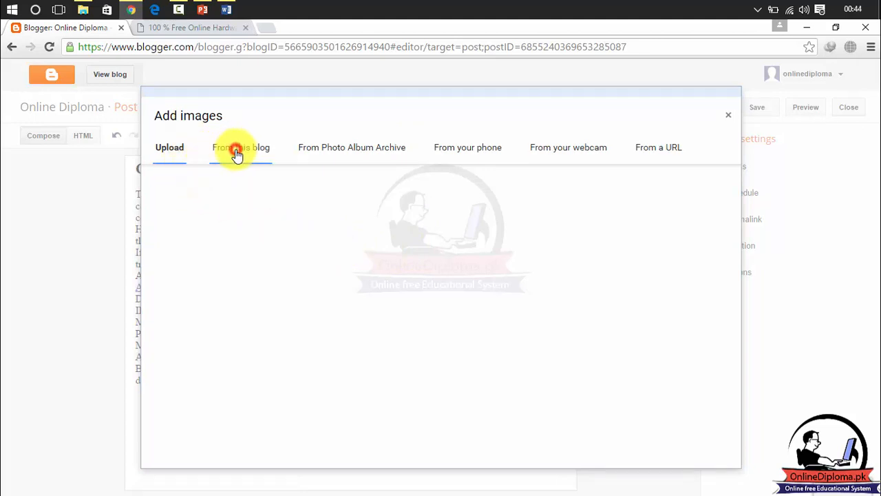
pyautogui.click(330, 150)
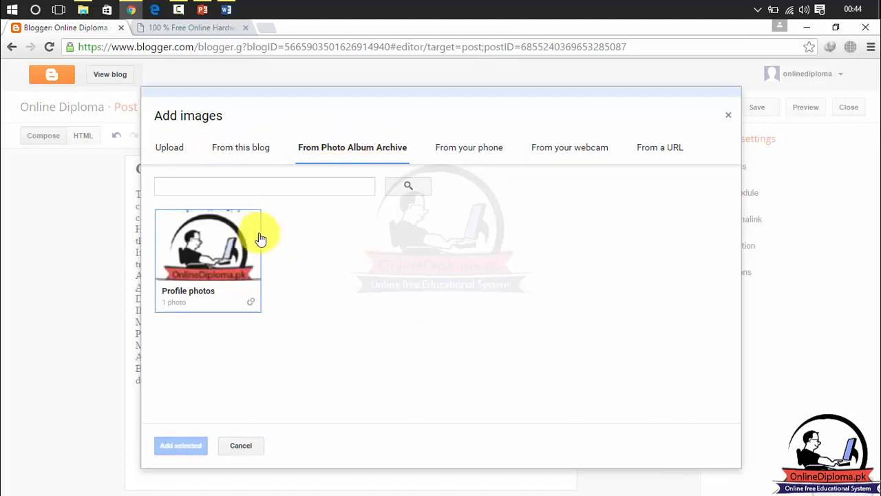
pyautogui.click(491, 153)
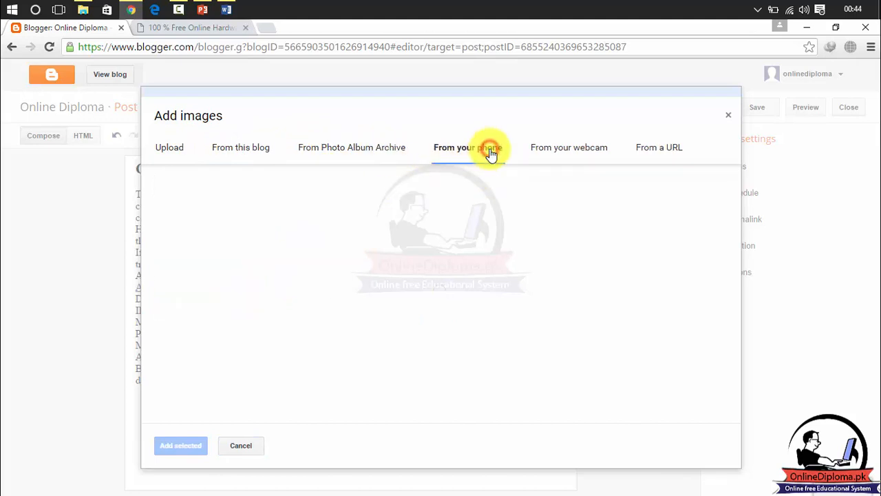
pyautogui.click(568, 153)
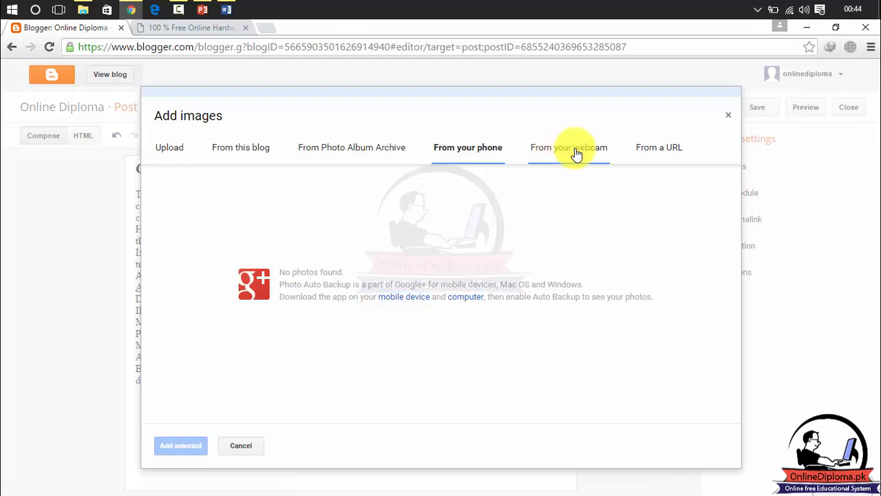
pyautogui.click(660, 154)
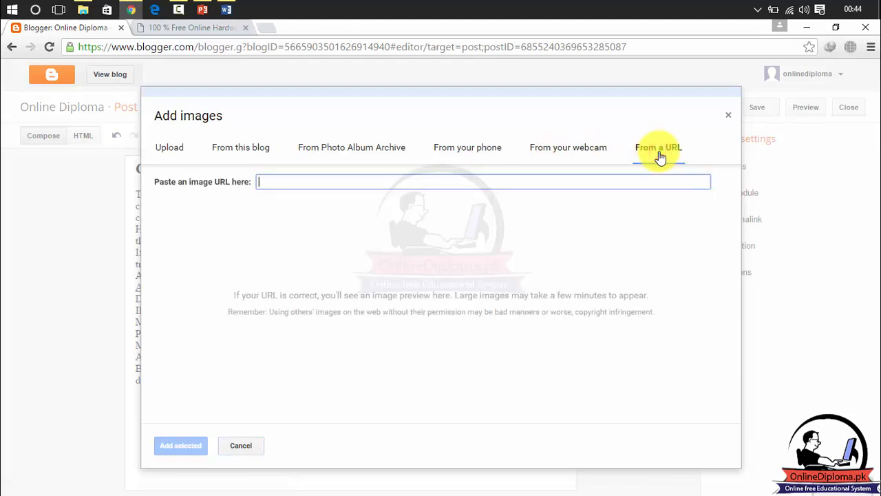
pyautogui.click(728, 115)
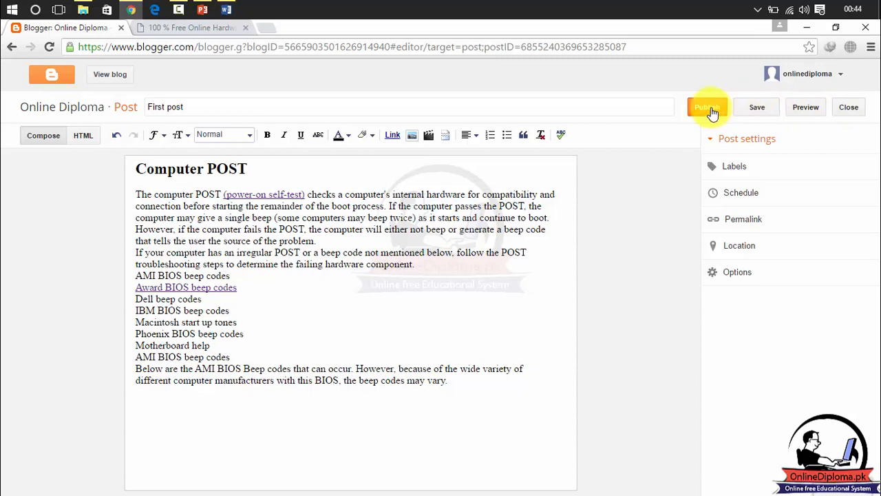
# Step: Save the post and open the list of all posts in the Online Diploma blog
pyautogui.click(765, 111)
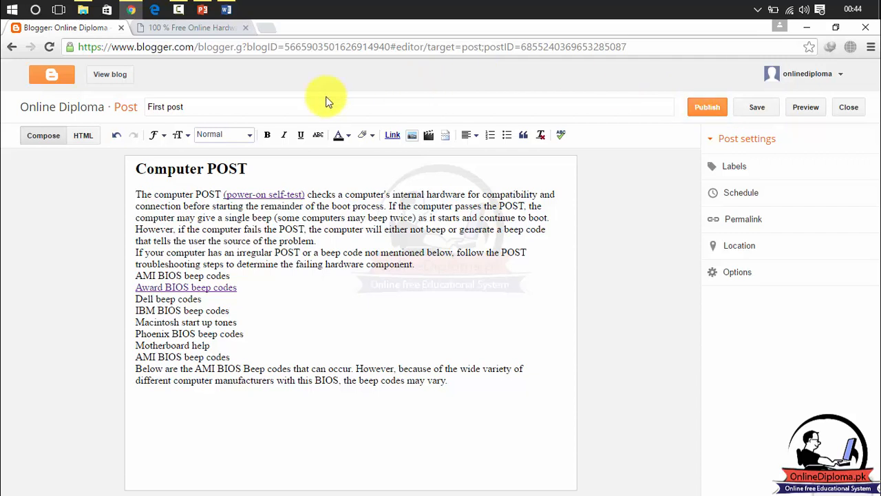
pyautogui.click(60, 82)
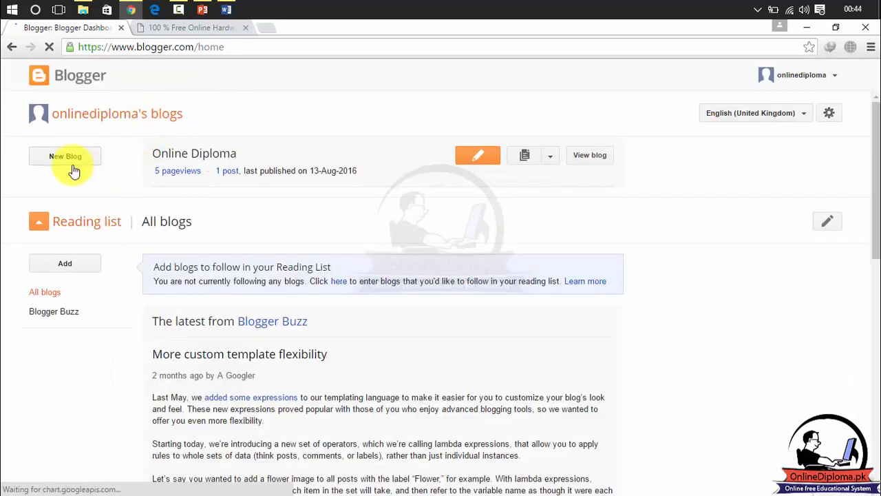
pyautogui.click(208, 155)
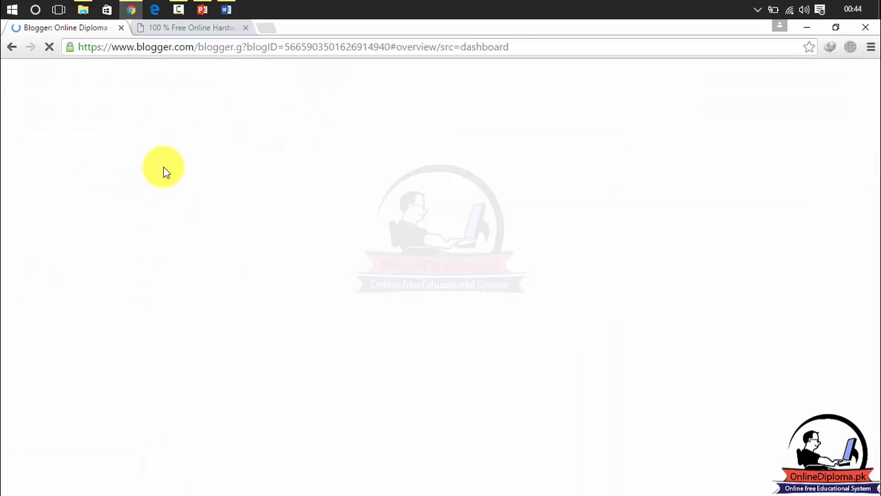
pyautogui.click(59, 205)
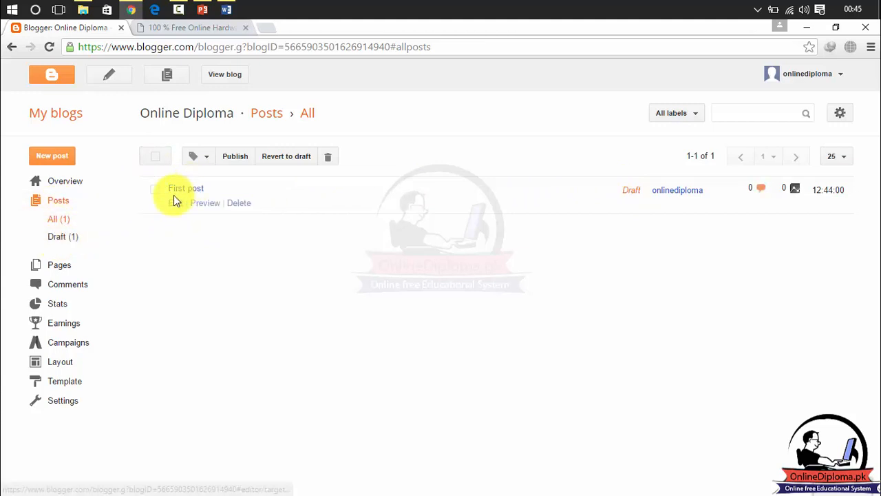
# Step: Preview the "First post" draft from the post list and look over its layout
pyautogui.click(154, 192)
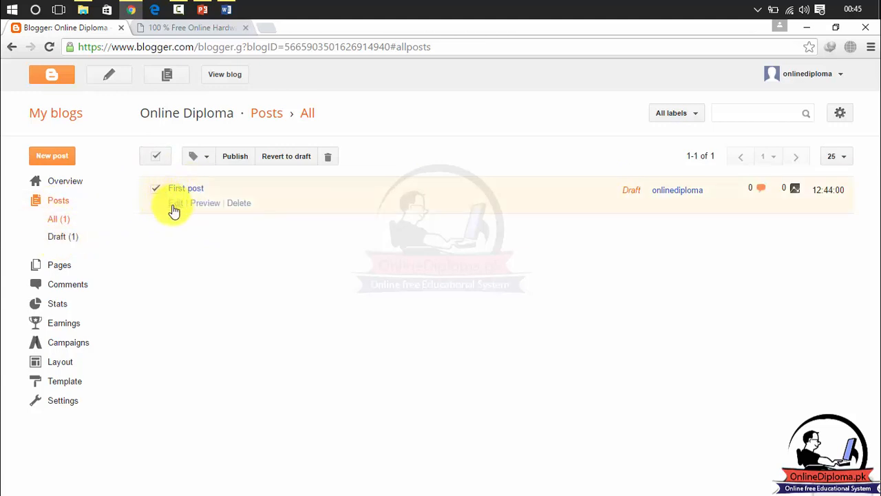
pyautogui.click(209, 206)
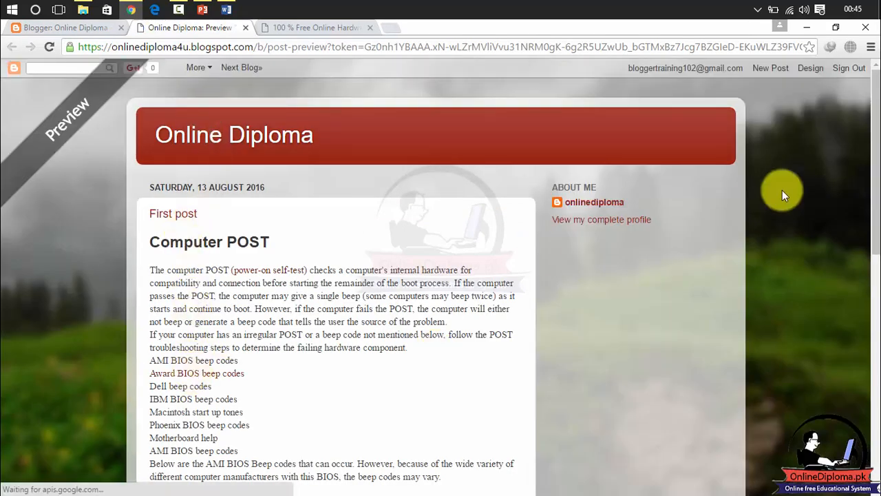
pyautogui.scroll(-2, 874, 184)
pyautogui.moveTo(874, 184); pyautogui.dragTo(875, 117)
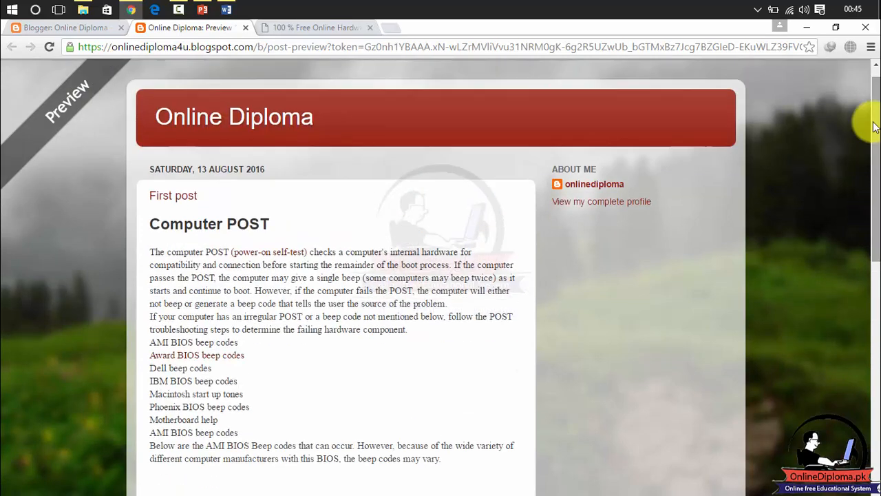
pyautogui.click(283, 258)
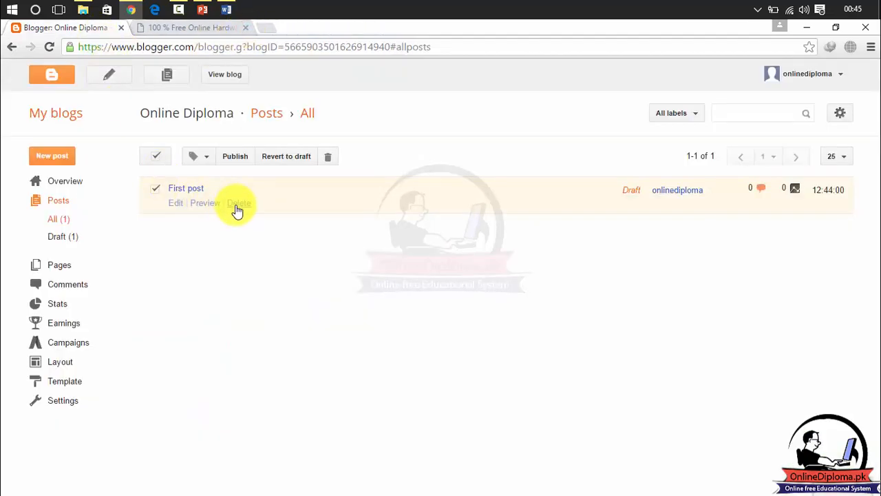
pyautogui.click(157, 189)
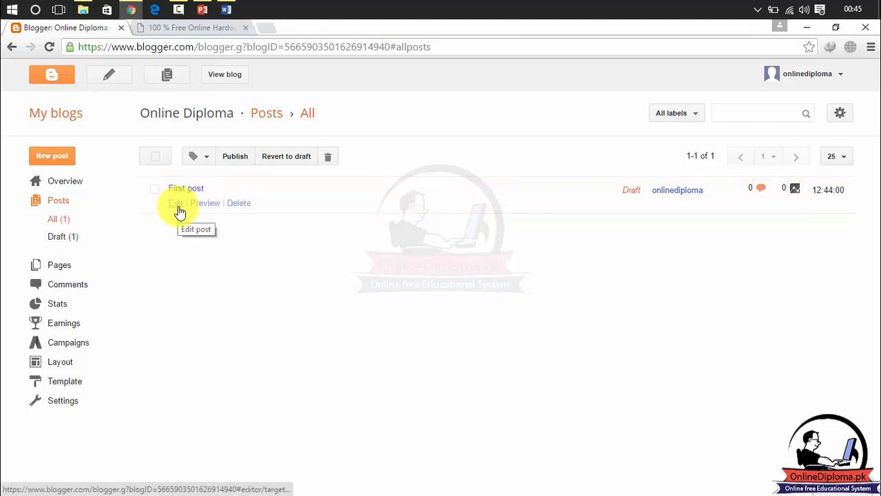
pyautogui.click(154, 189)
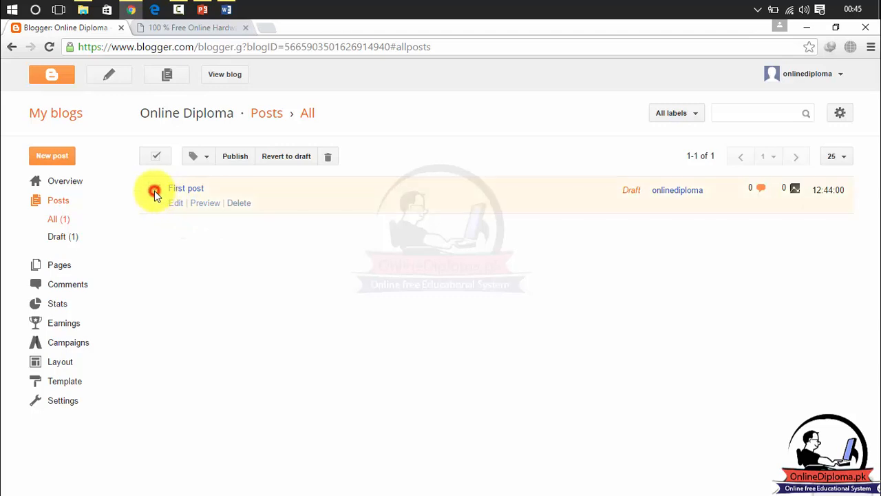
pyautogui.click(207, 161)
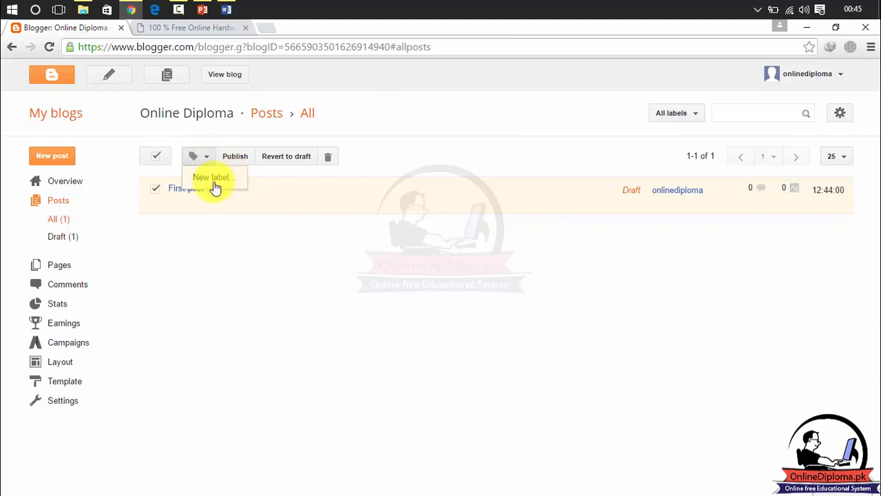
pyautogui.click(217, 248)
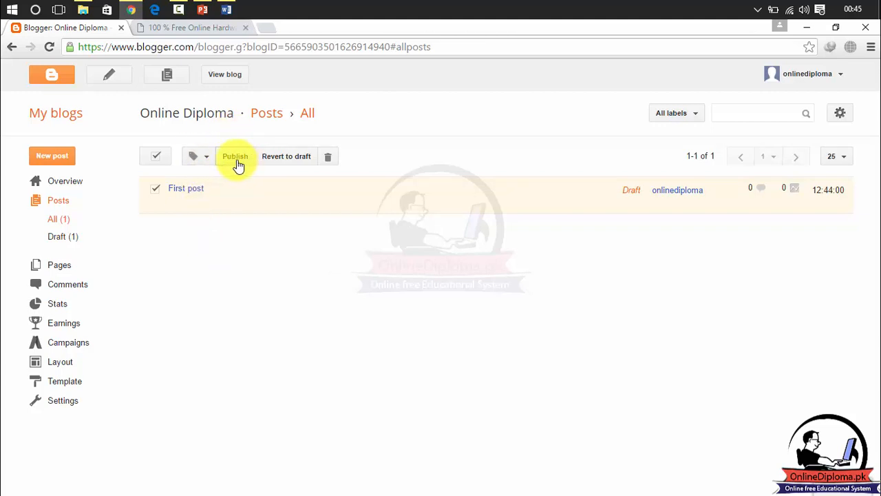
# Step: Reopen "First post" in the editor and publish it
pyautogui.moveTo(197, 192)
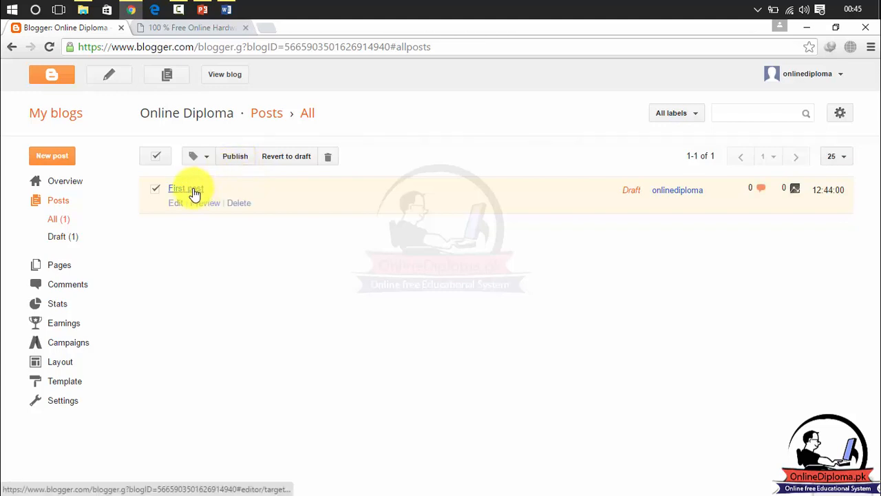
pyautogui.click(176, 206)
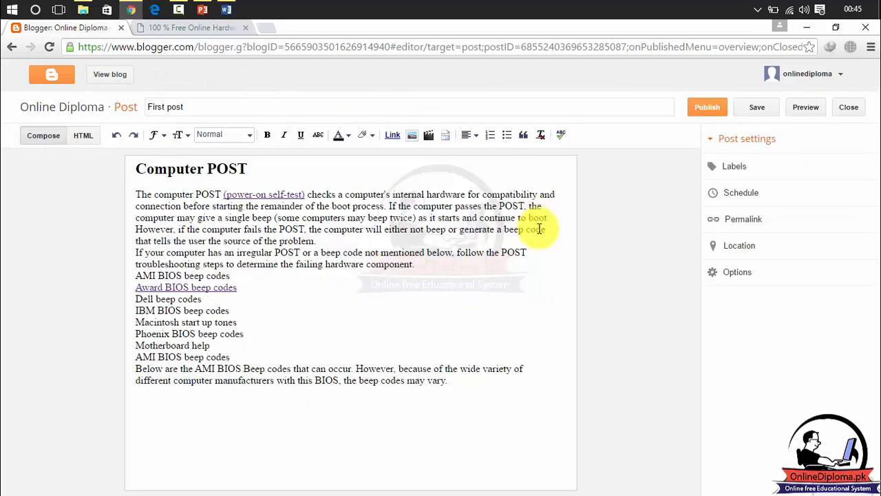
pyautogui.click(707, 108)
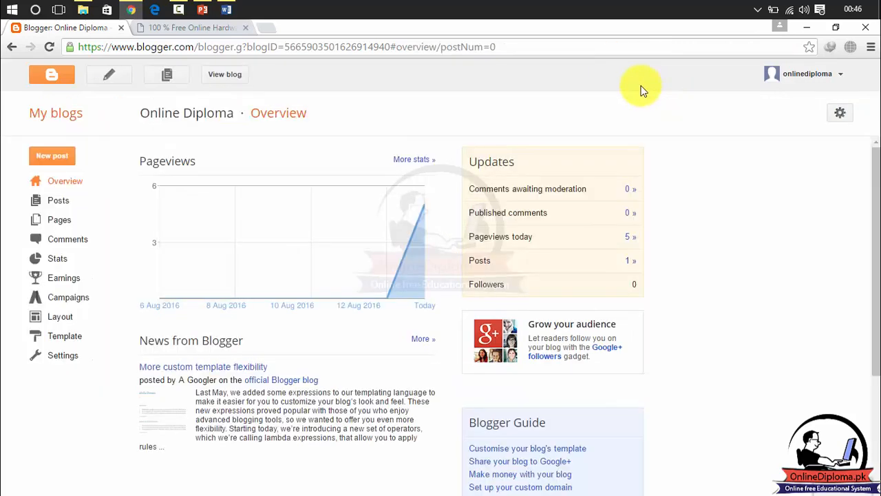
# Step: View the live blog and test the "(power-on self-test)" link in the published post
pyautogui.click(232, 79)
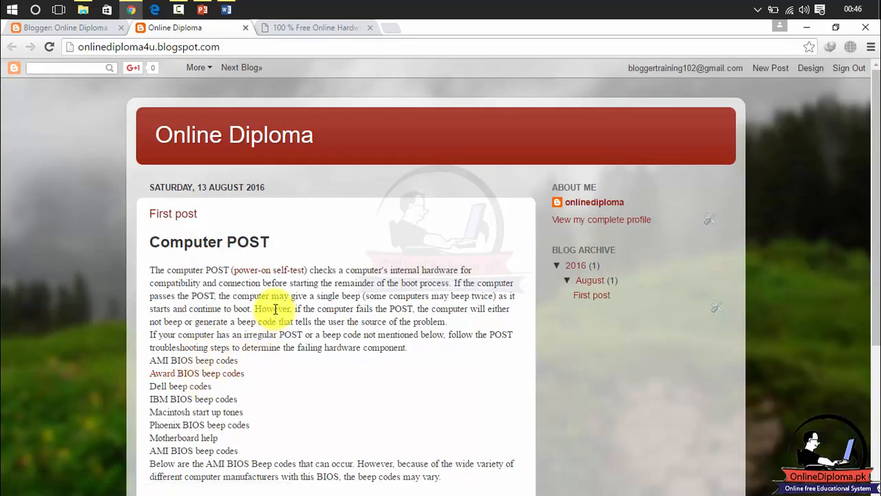
pyautogui.click(269, 272)
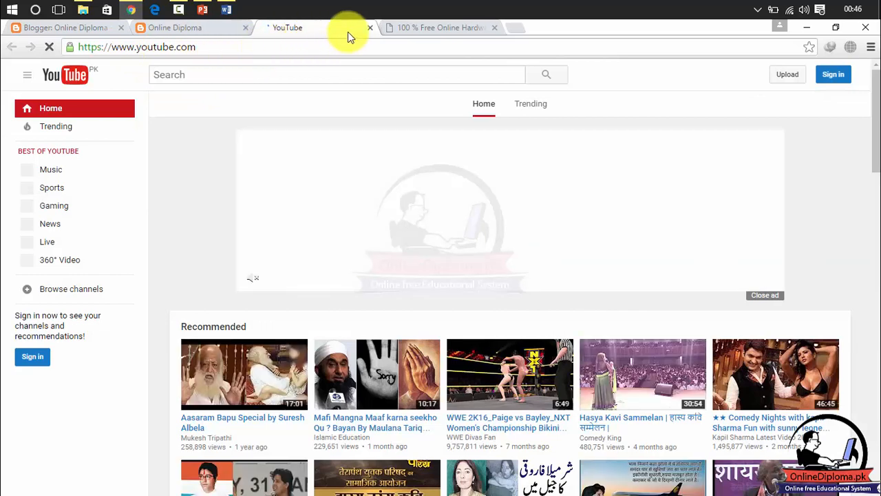
pyautogui.click(370, 27)
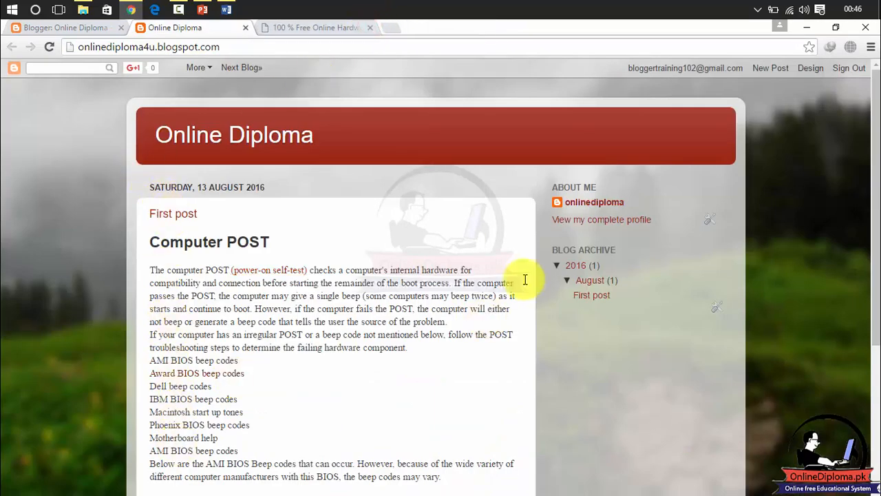
# Step: Test the "Award BIOS beep codes" link on the live blog and look over the rest of the post
pyautogui.click(203, 379)
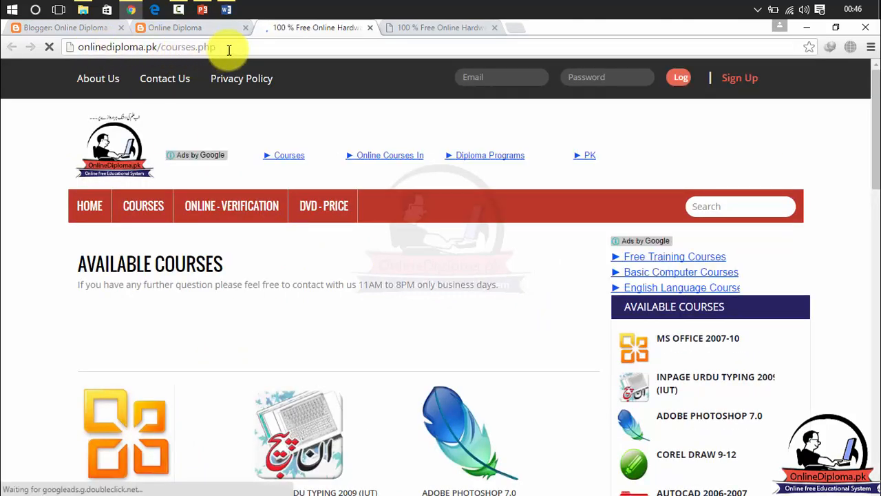
pyautogui.click(370, 27)
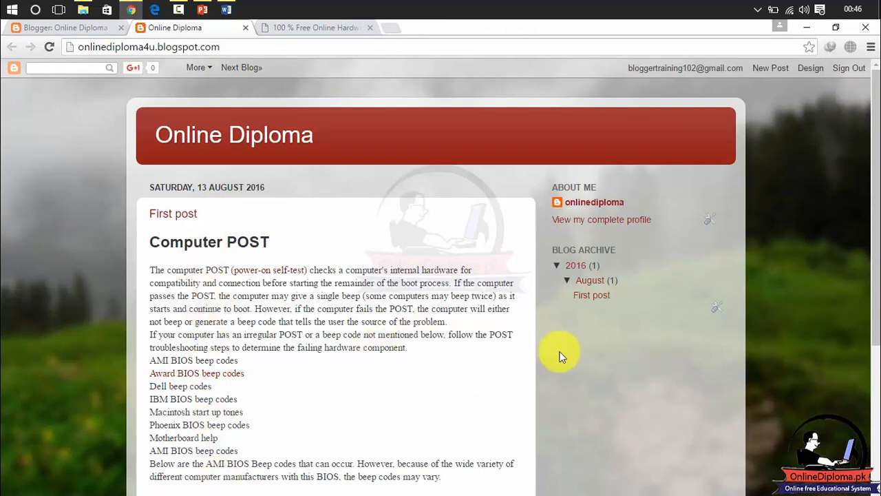
pyautogui.click(876, 115)
pyautogui.scroll(-2, 876, 168)
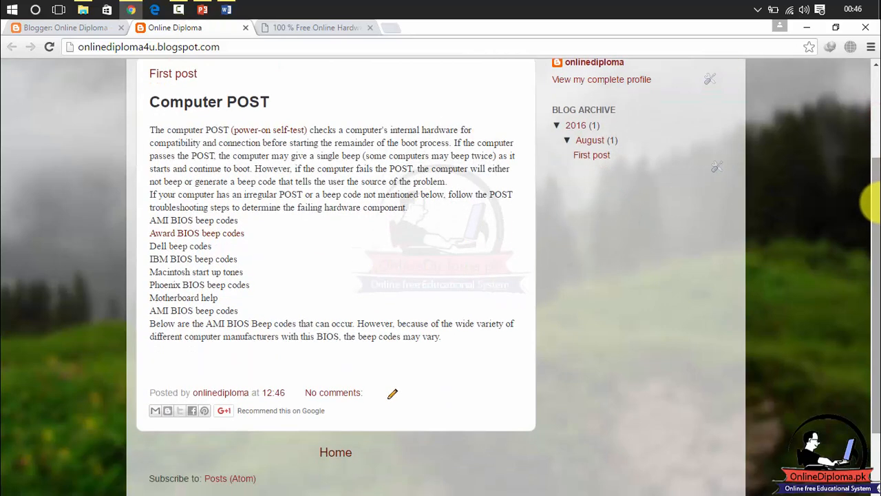